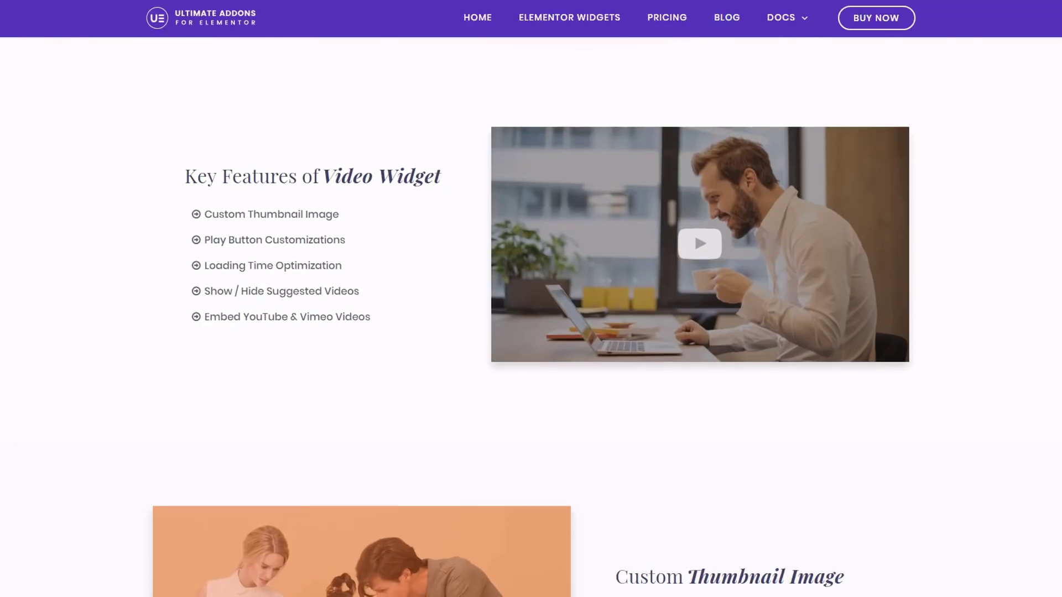
Scroll down to the conference video and open its widget settings
scroll(531, 332, down, 3)
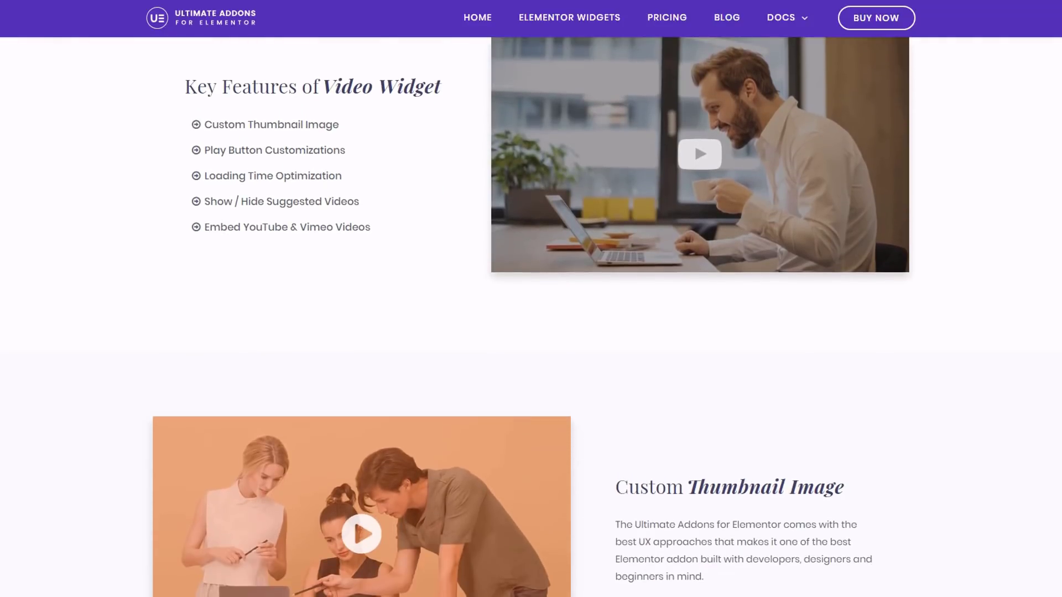
scroll(531, 315, down, 4)
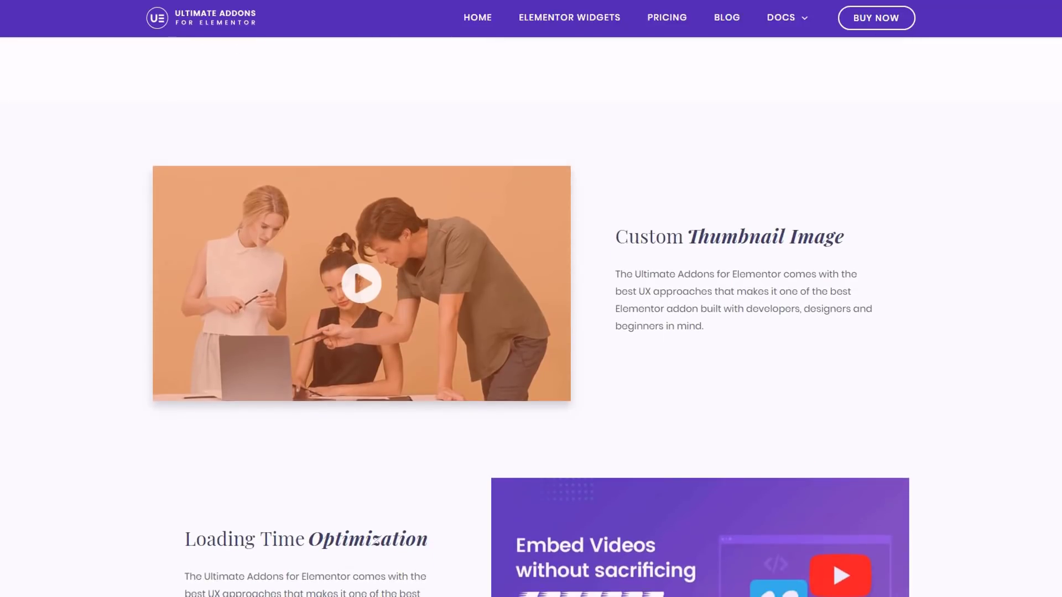
scroll(531, 315, down, 1)
scroll(531, 315, down, 2)
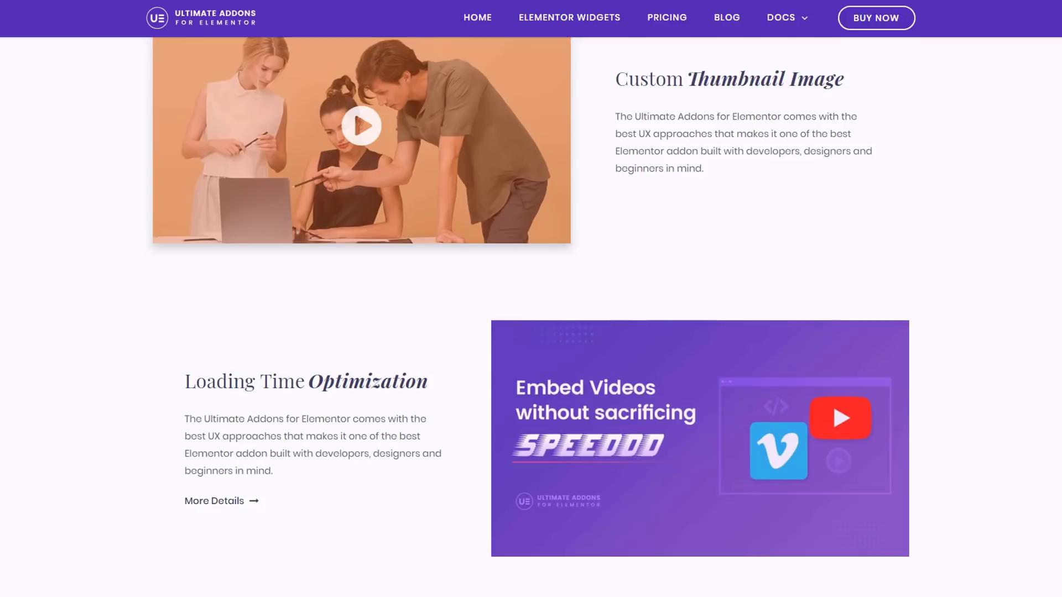
scroll(531, 315, down, 4)
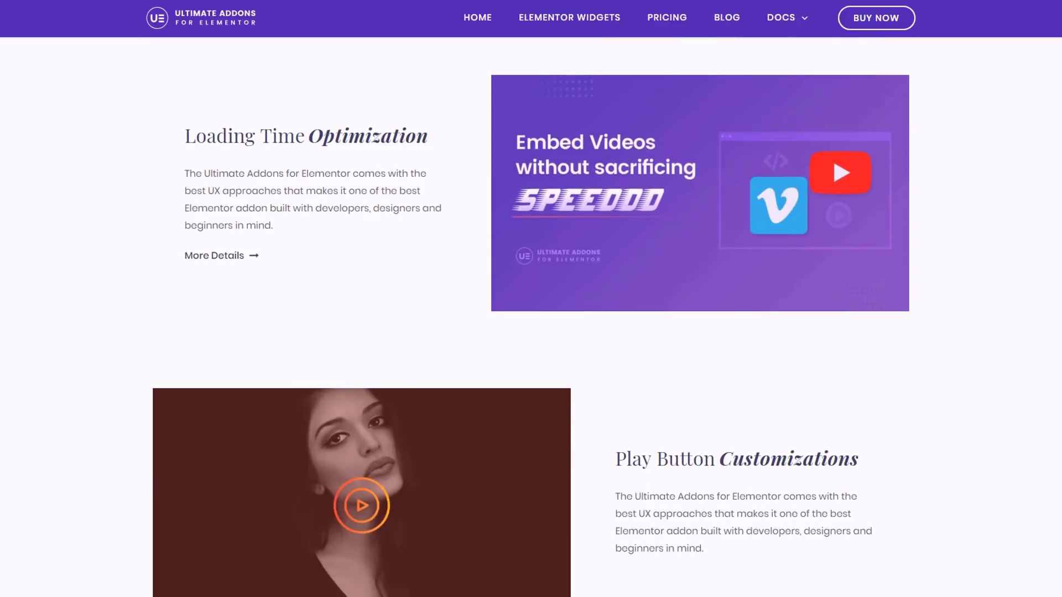
scroll(530, 316, down, 4)
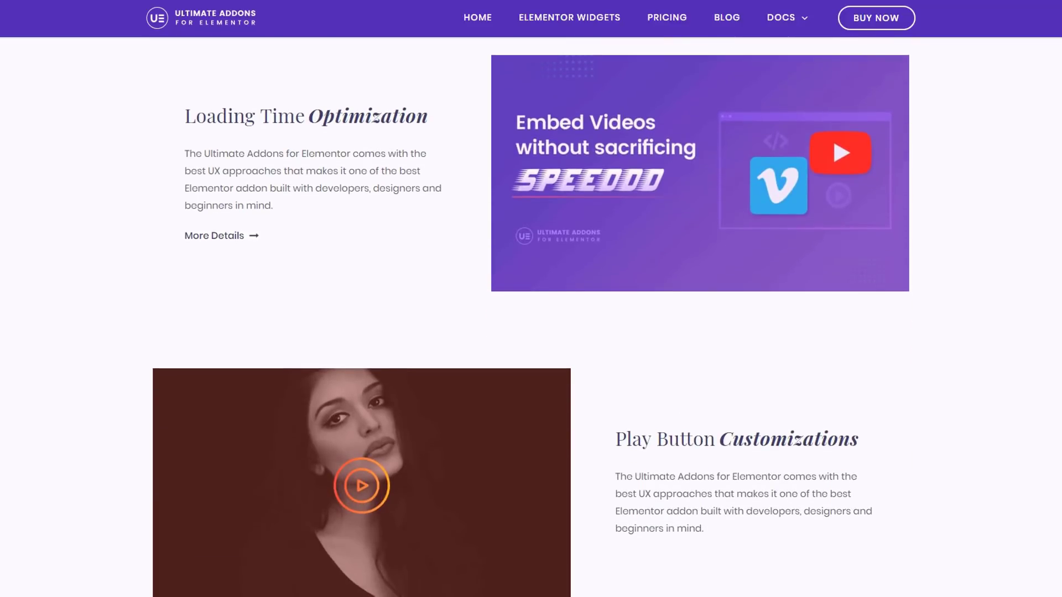
scroll(531, 315, down, 1)
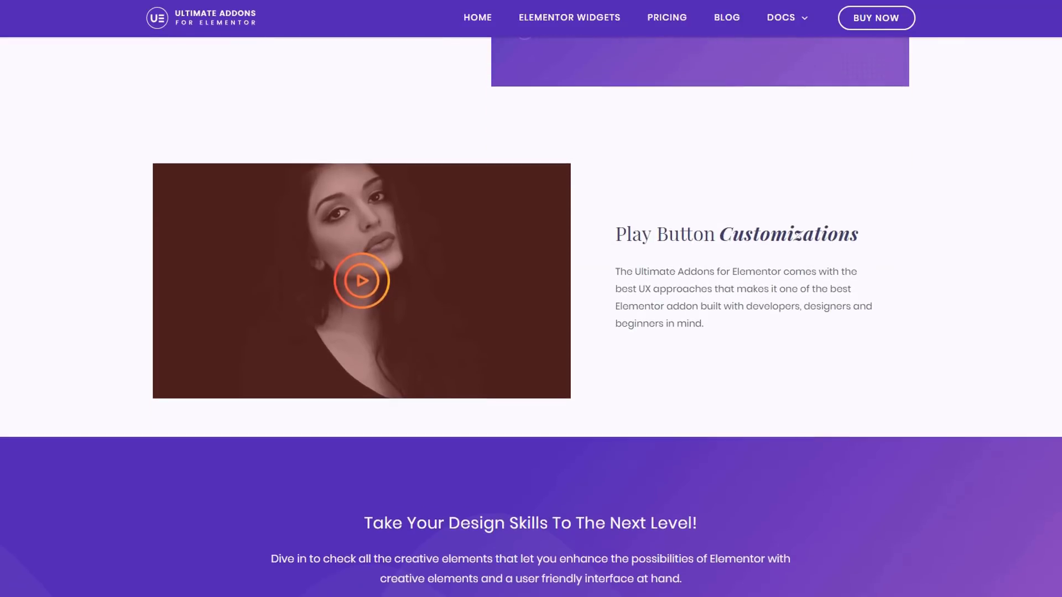
scroll(531, 315, up, 3)
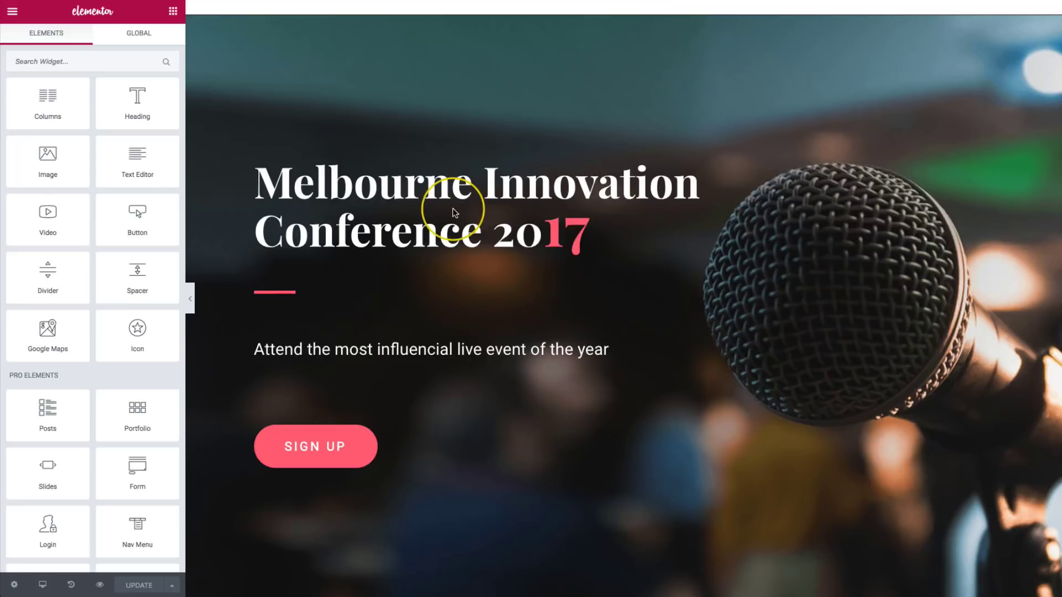
scroll(452, 210, down, 3)
scroll(453, 211, down, 10)
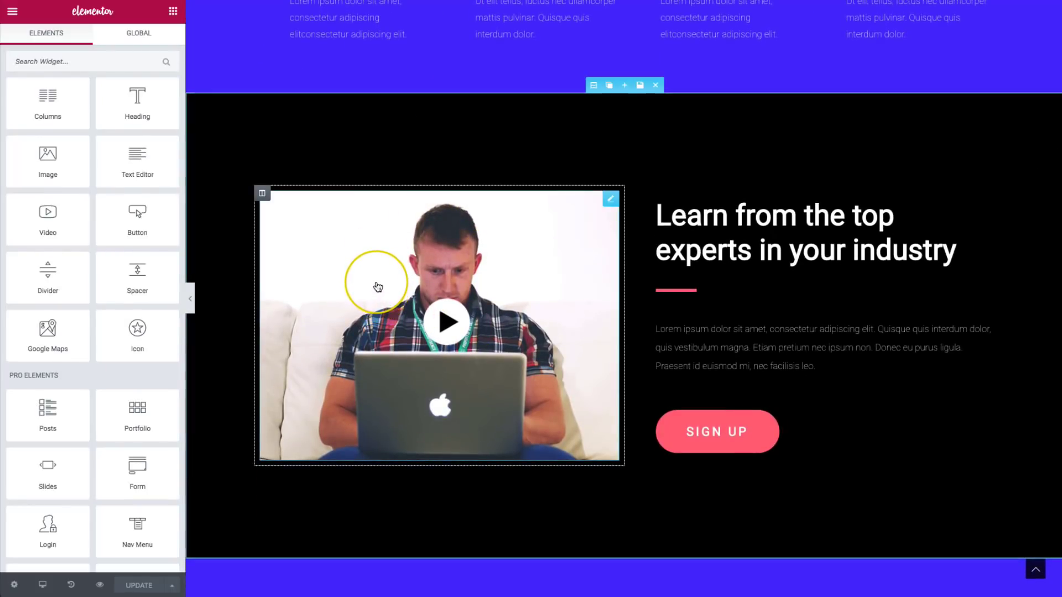
scroll(401, 288, down, 1)
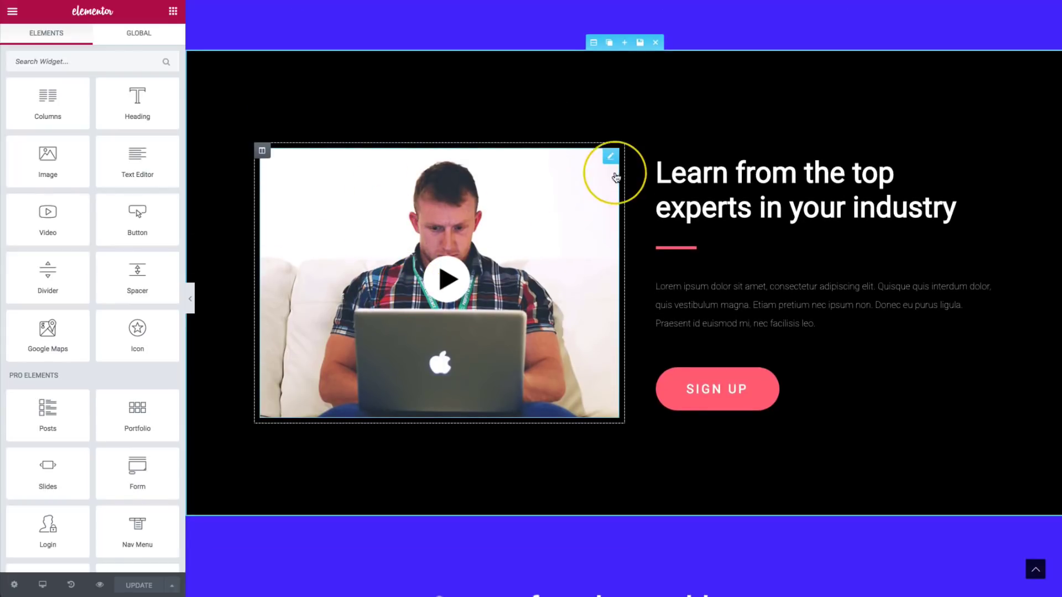
click(610, 155)
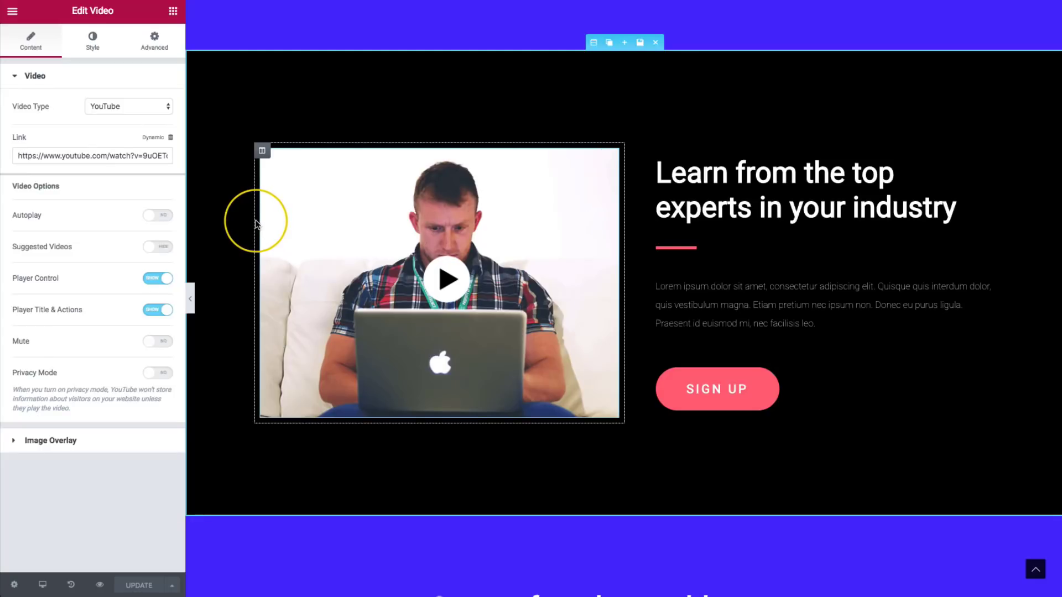
Select the video's Link URL, then preview the live page in a new tab
click(115, 156)
triple_click(116, 156)
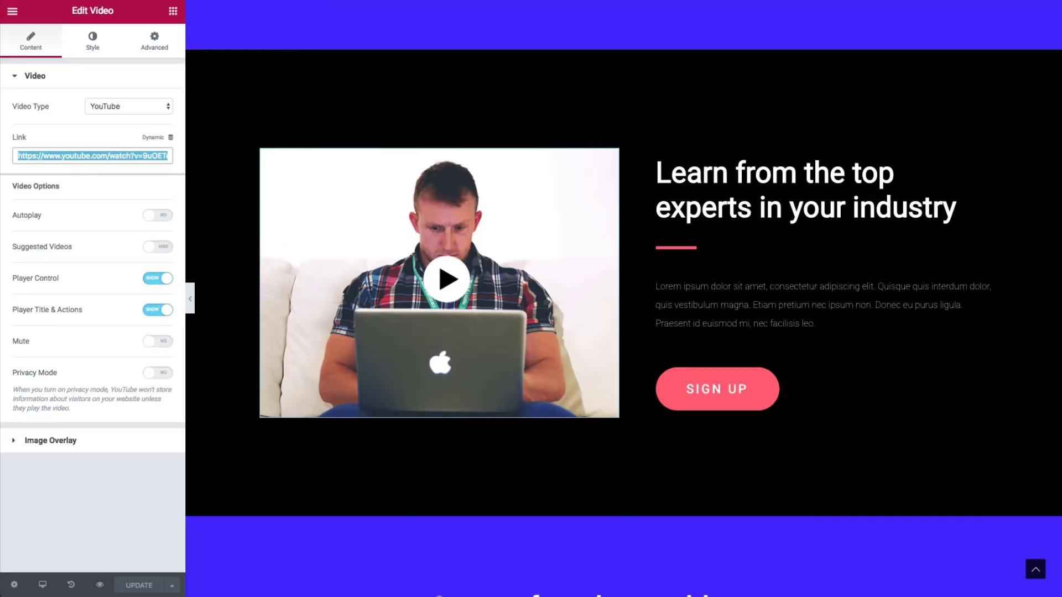
click(99, 584)
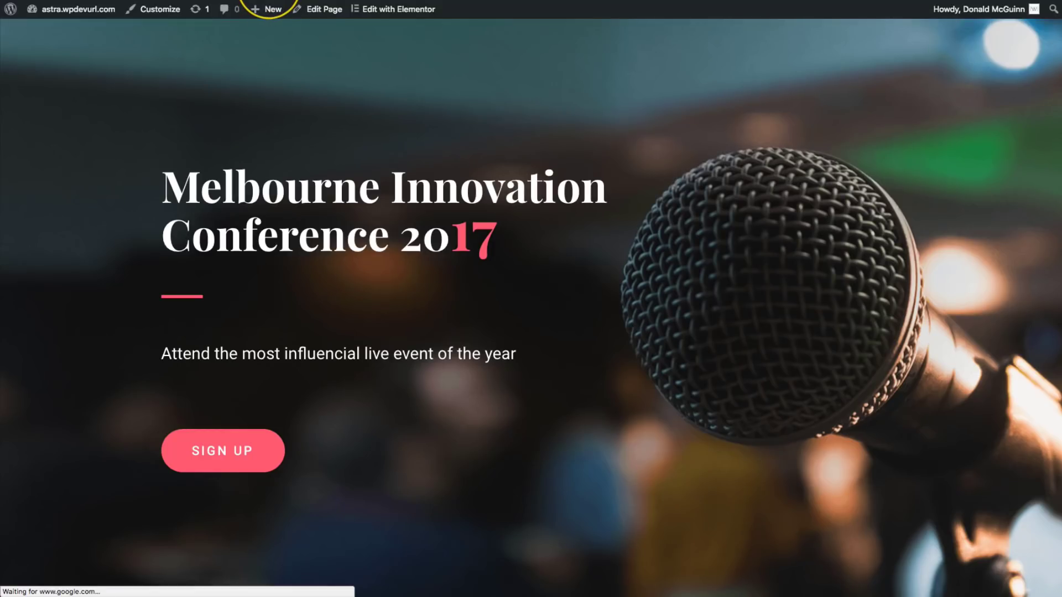
Scroll the live conference page to its video section, then open a new blank tab
click(554, 2)
key(Return)
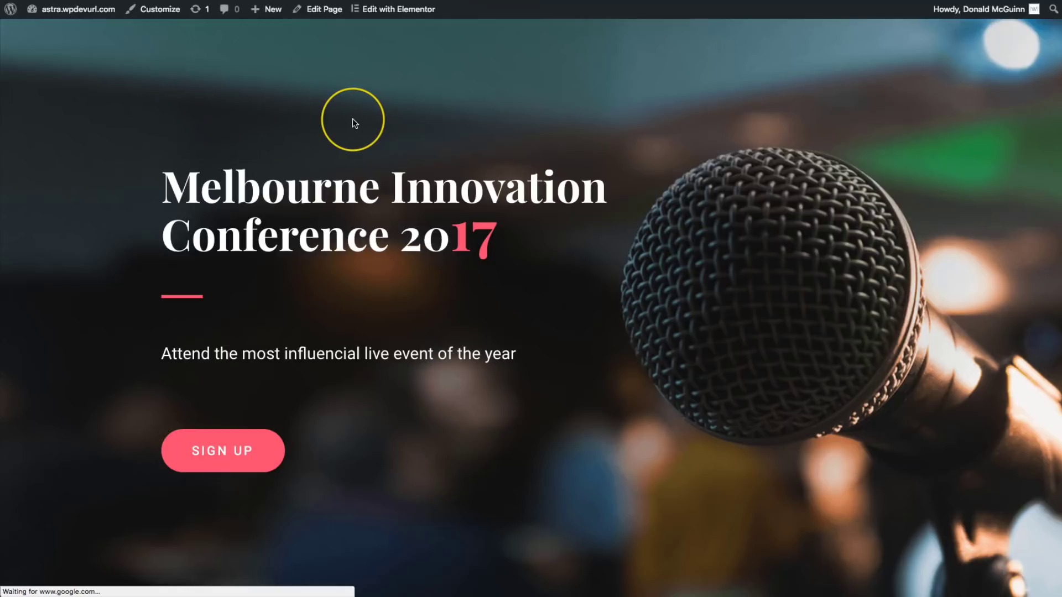
scroll(355, 123, down, 10)
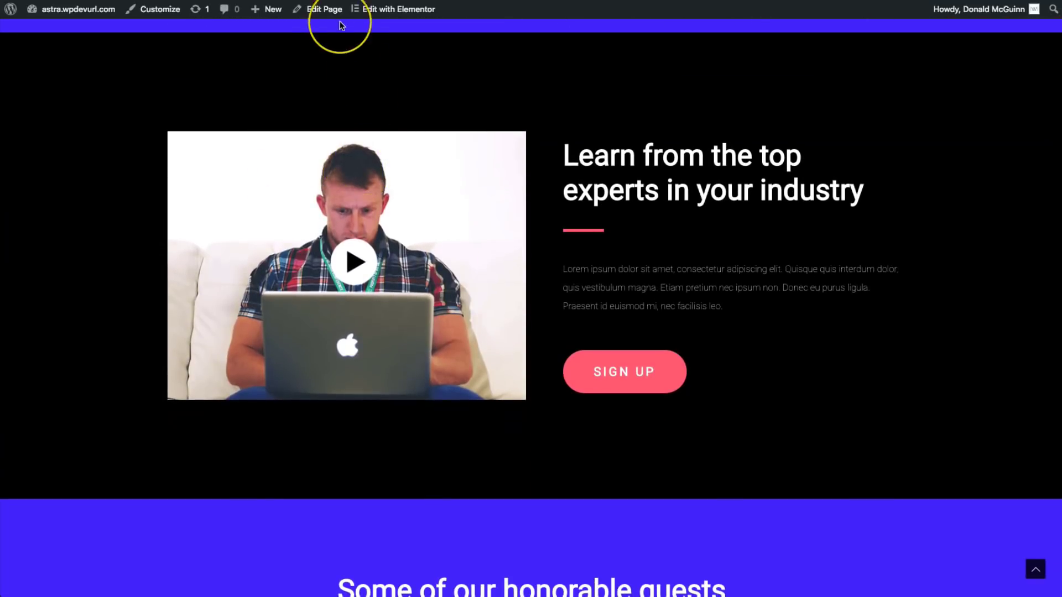
key(super+l)
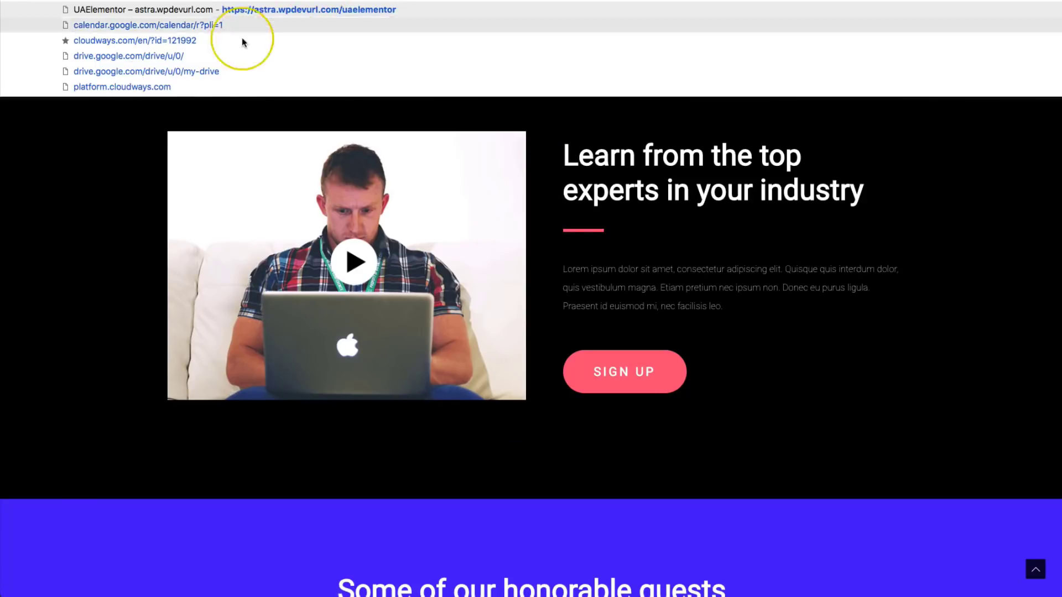
click(61, 183)
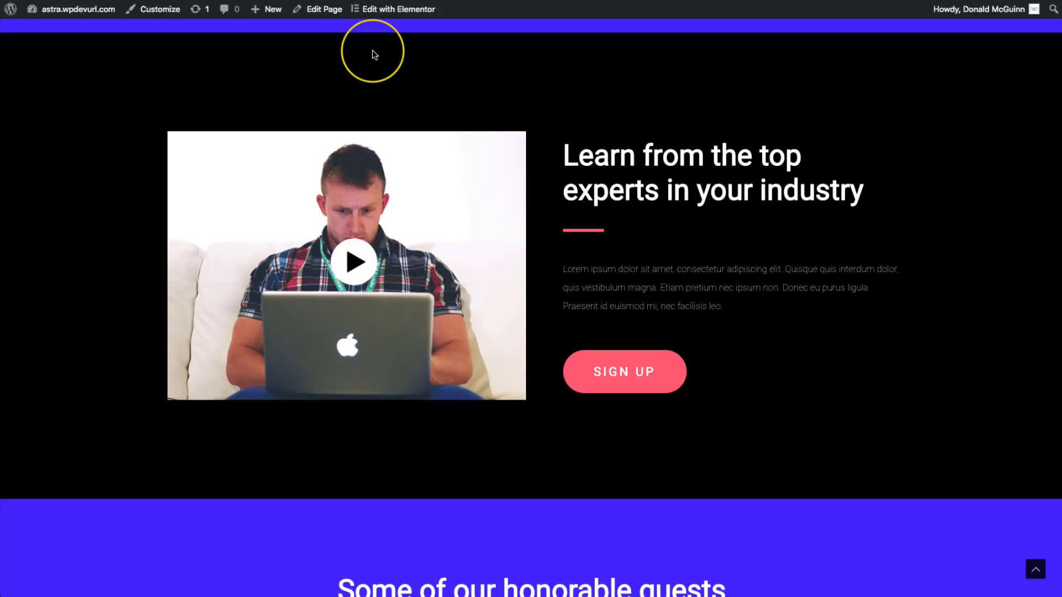
key(ctrl+t)
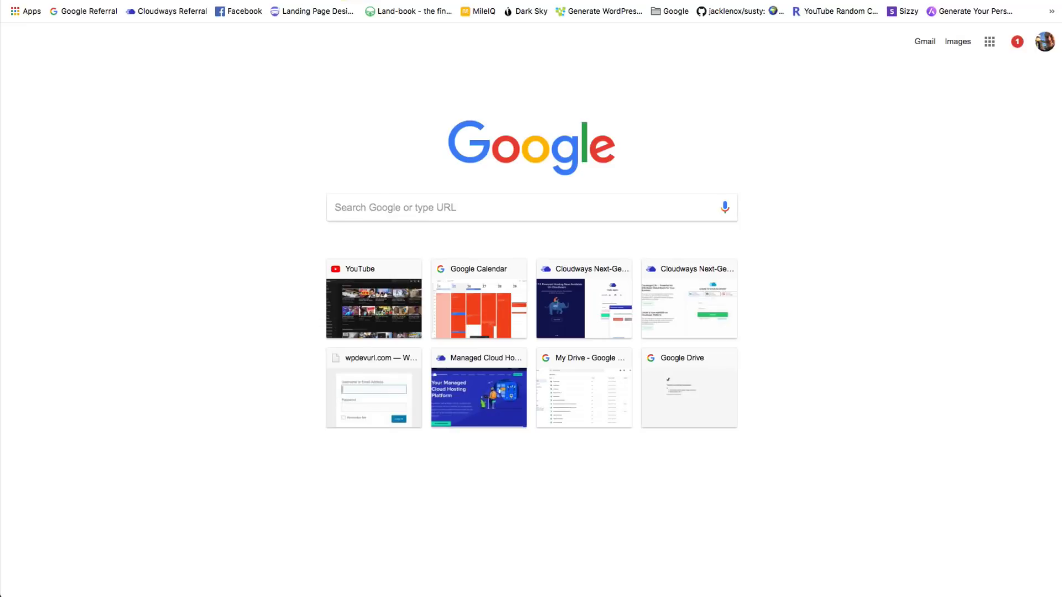
text(to)
key(Return)
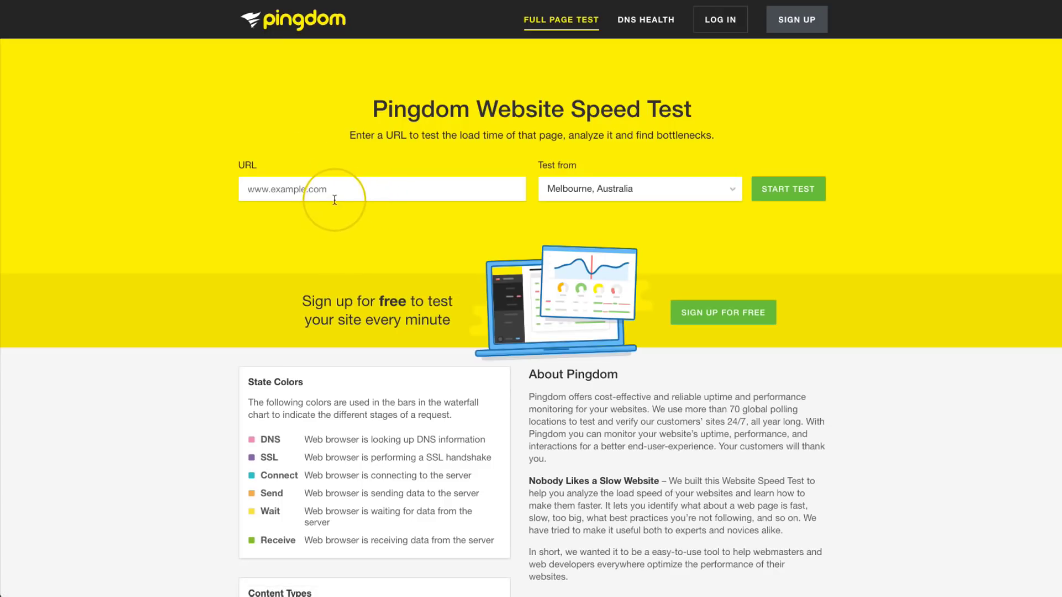
click(325, 191)
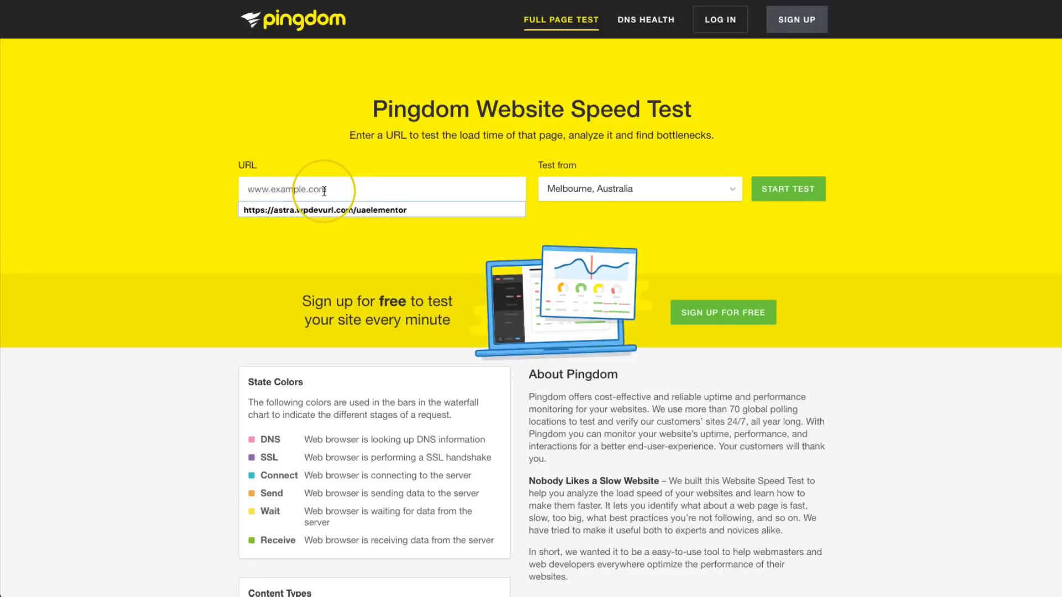
Test from New York City, getting grade D 66 and a 2.29 s load time
click(171, 200)
click(569, 189)
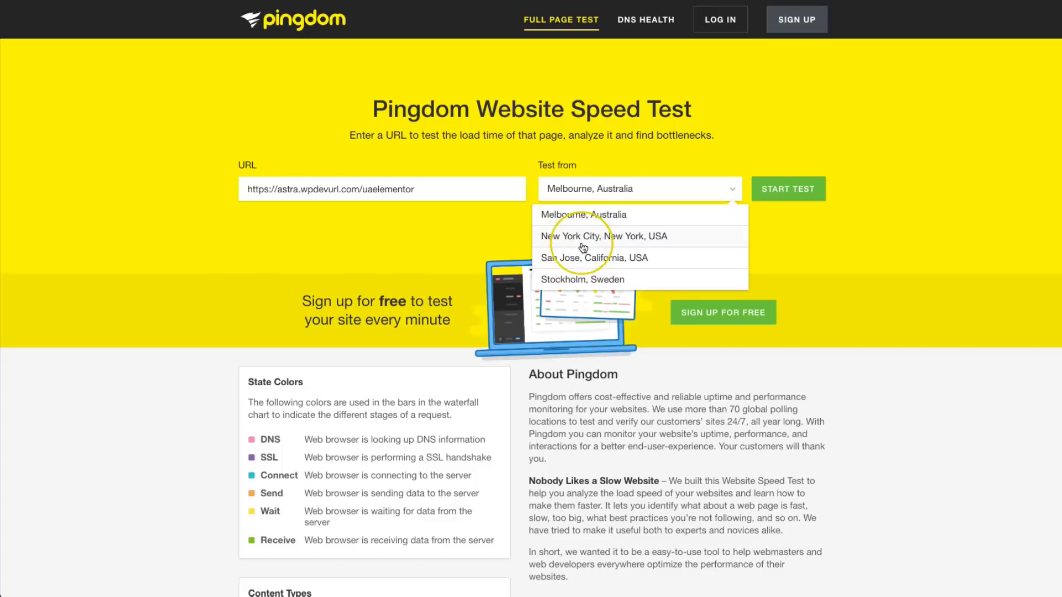
click(576, 236)
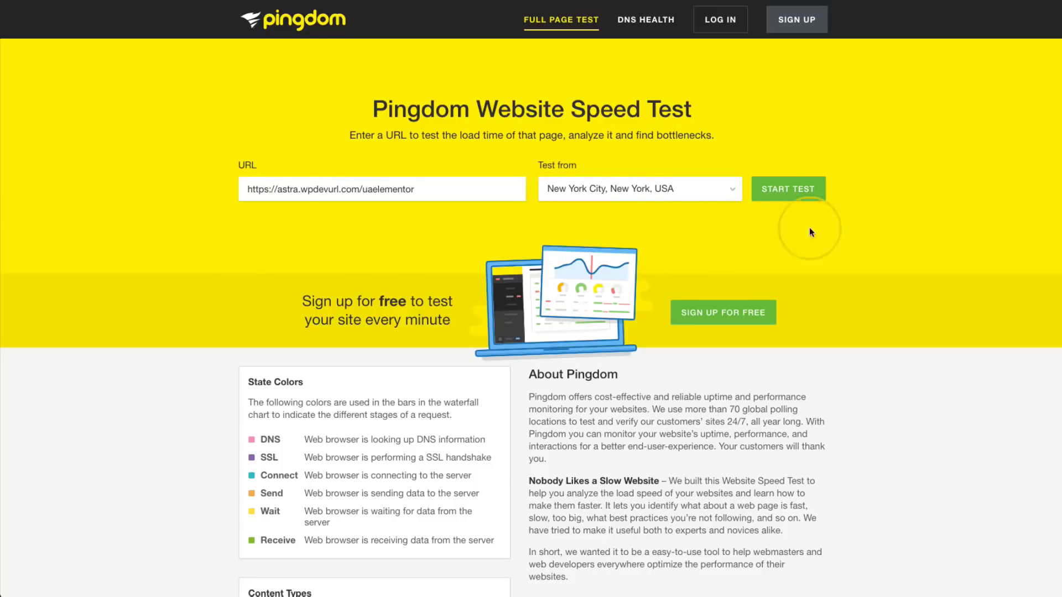
click(795, 190)
click(191, 192)
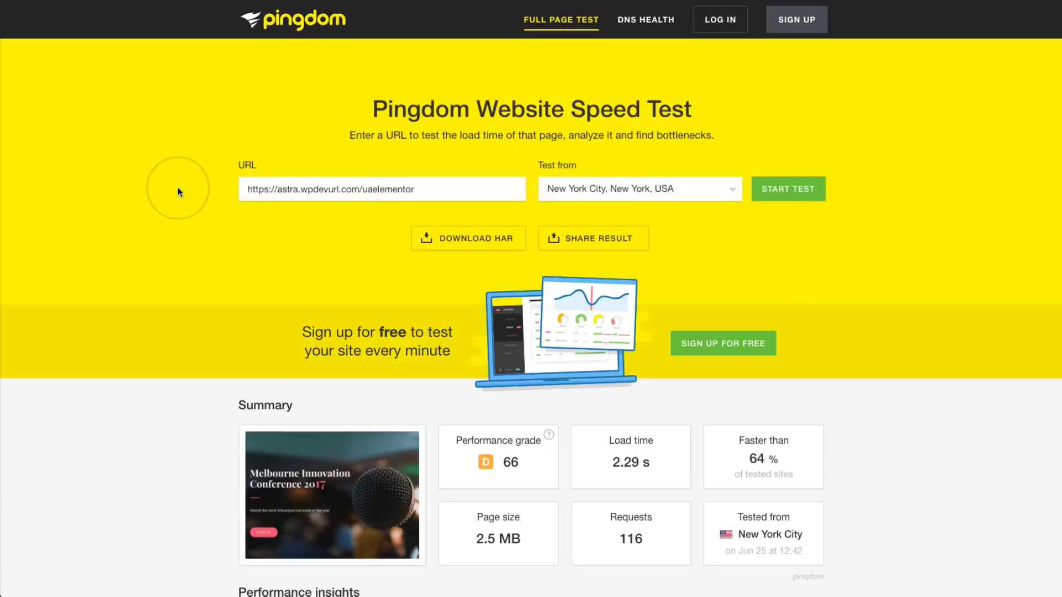
scroll(177, 192, down, 5)
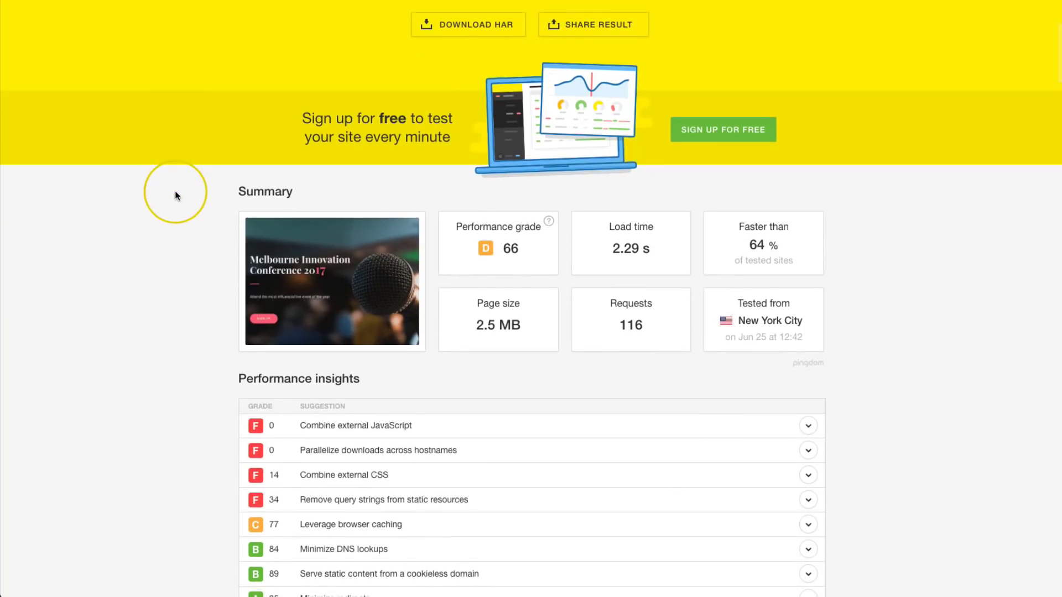
scroll(176, 195, down, 3)
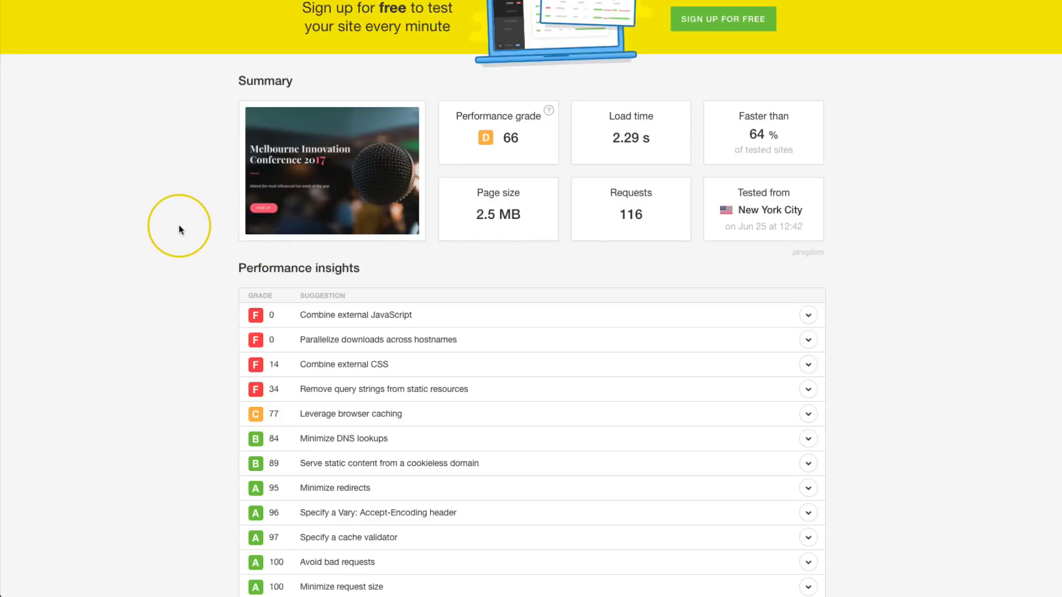
scroll(175, 225, down, 4)
scroll(175, 225, up, 2)
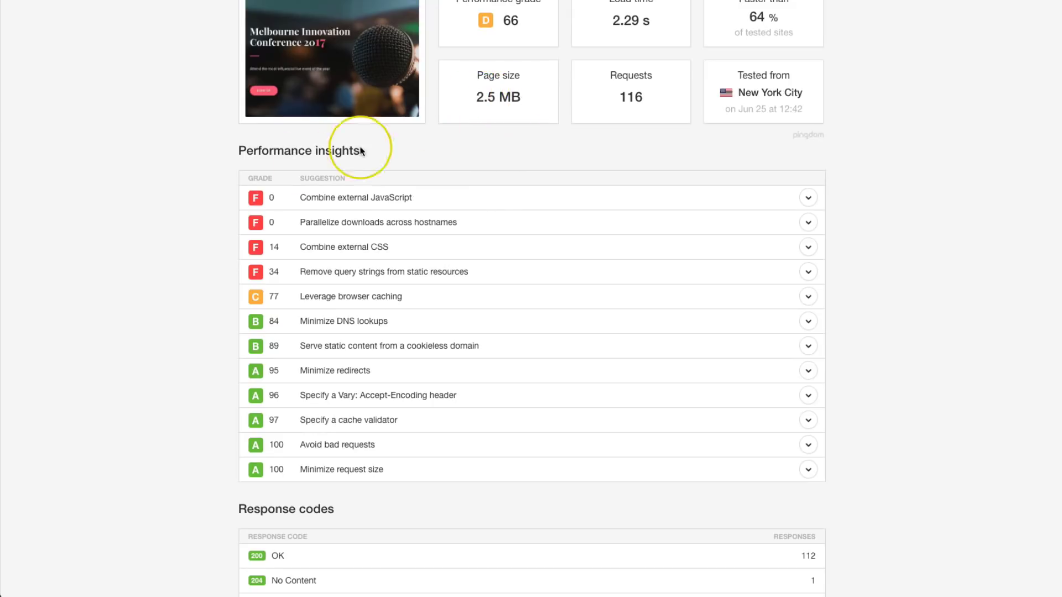
scroll(132, 232, down, 7)
scroll(131, 230, down, 6)
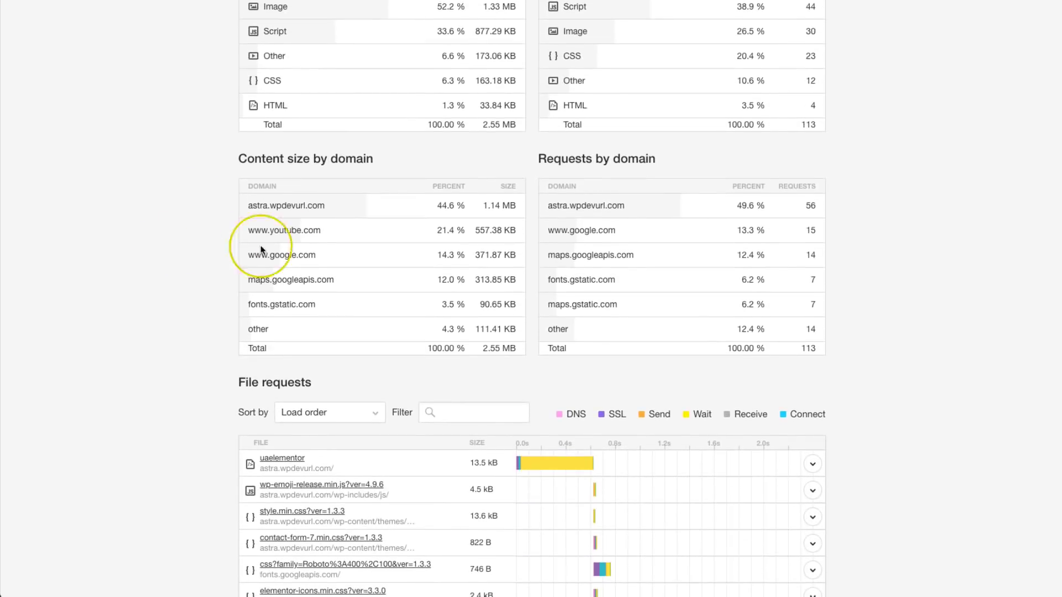
drag(248, 230, 320, 232)
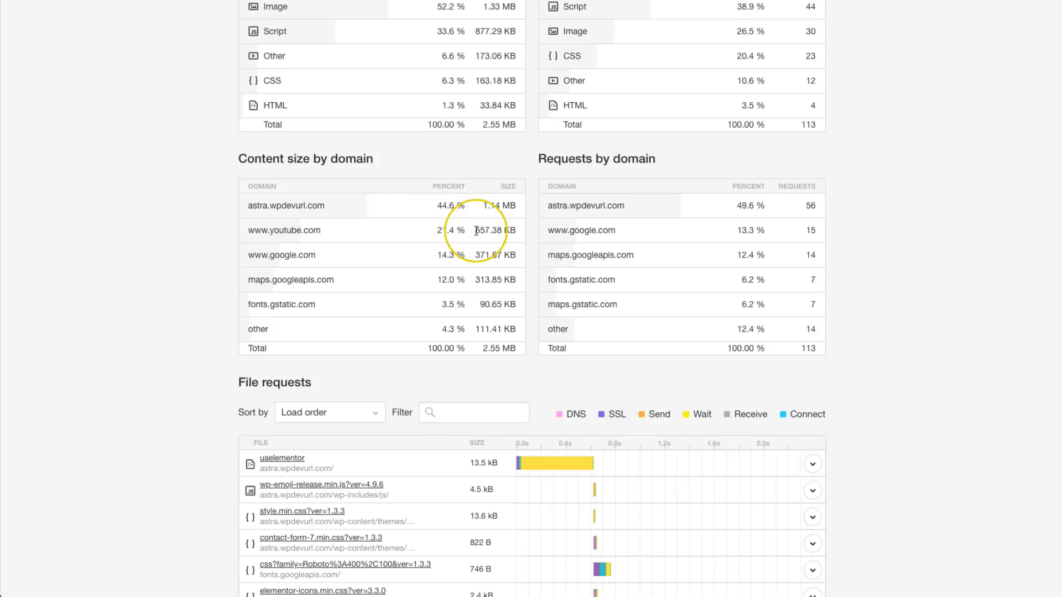
drag(476, 230, 519, 234)
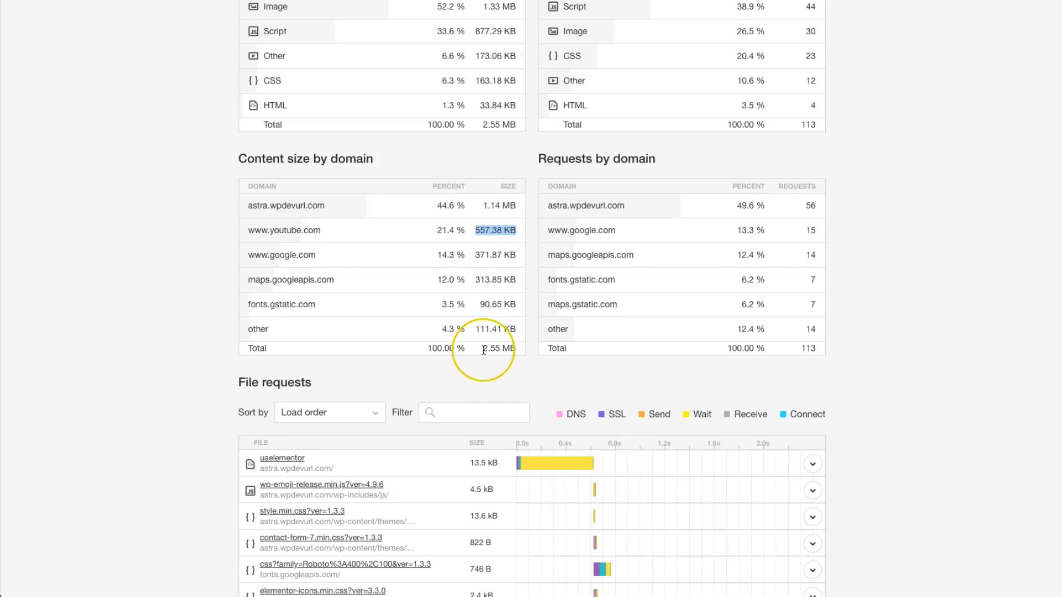
drag(484, 350, 498, 350)
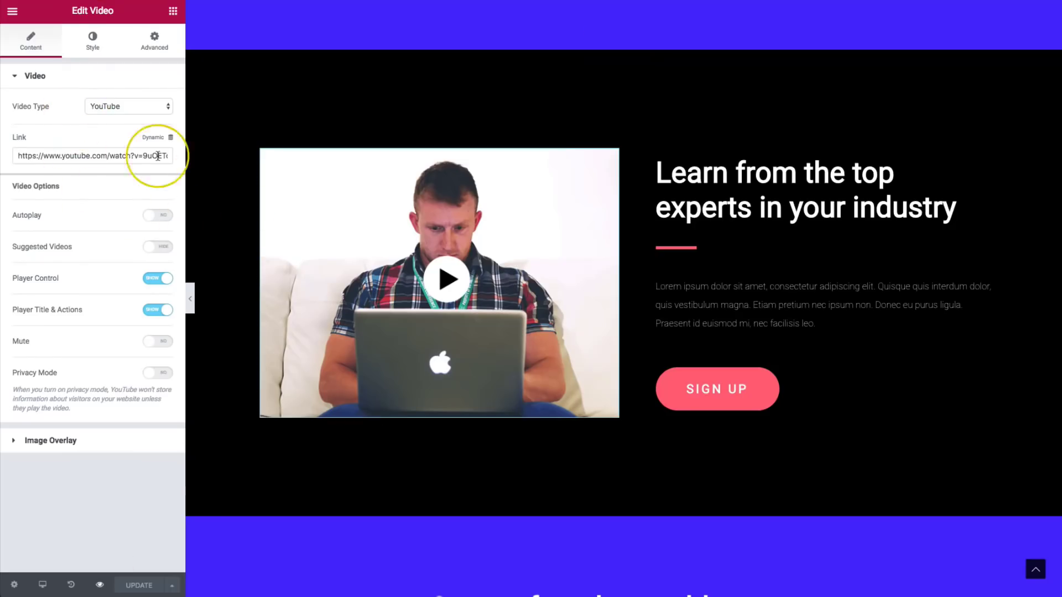
Copy the current video link and delete the existing Video widget
triple_click(103, 153)
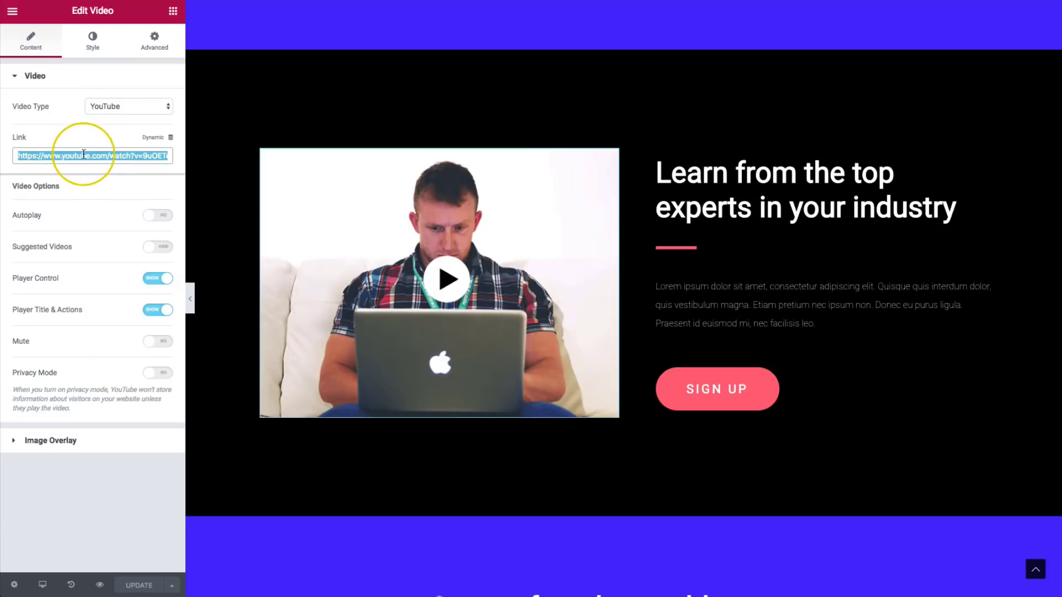
mouse_move(605, 156)
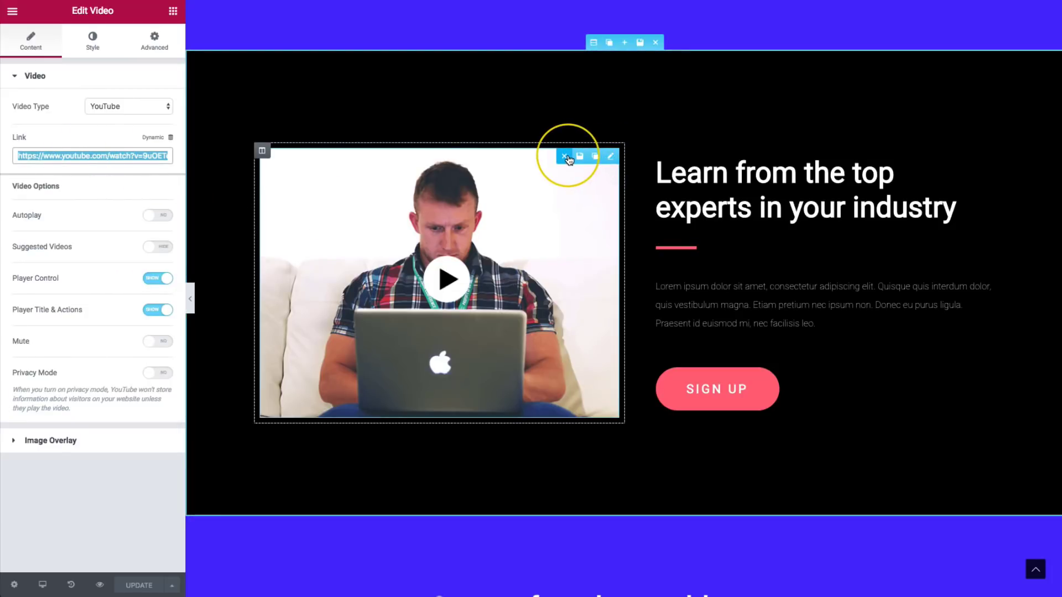
click(564, 157)
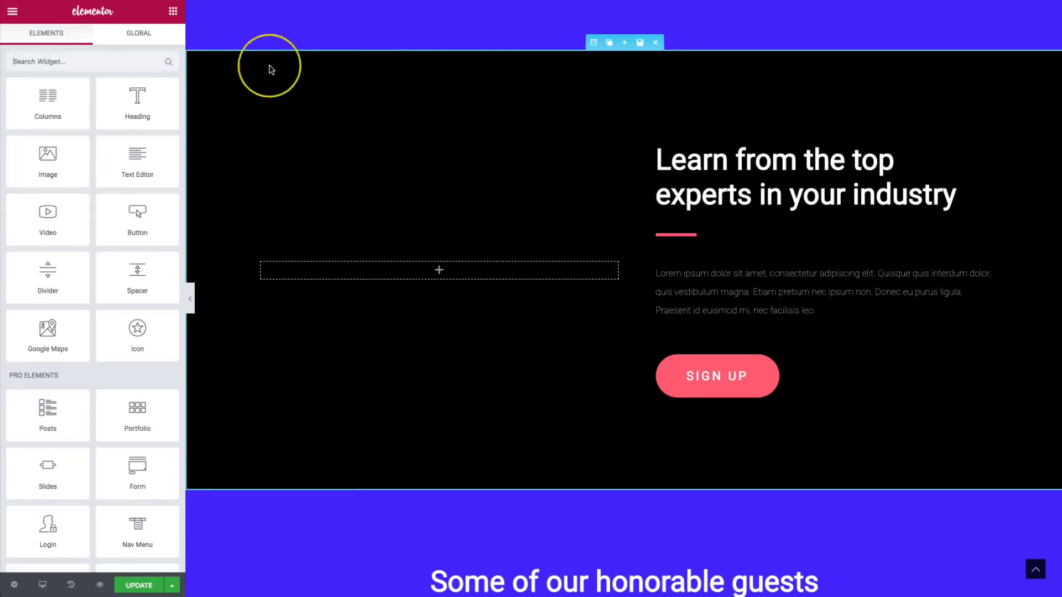
Add the Ultimate Addons Video widget, paste the YouTube link, and save with UPDATE
click(119, 62)
text(video)
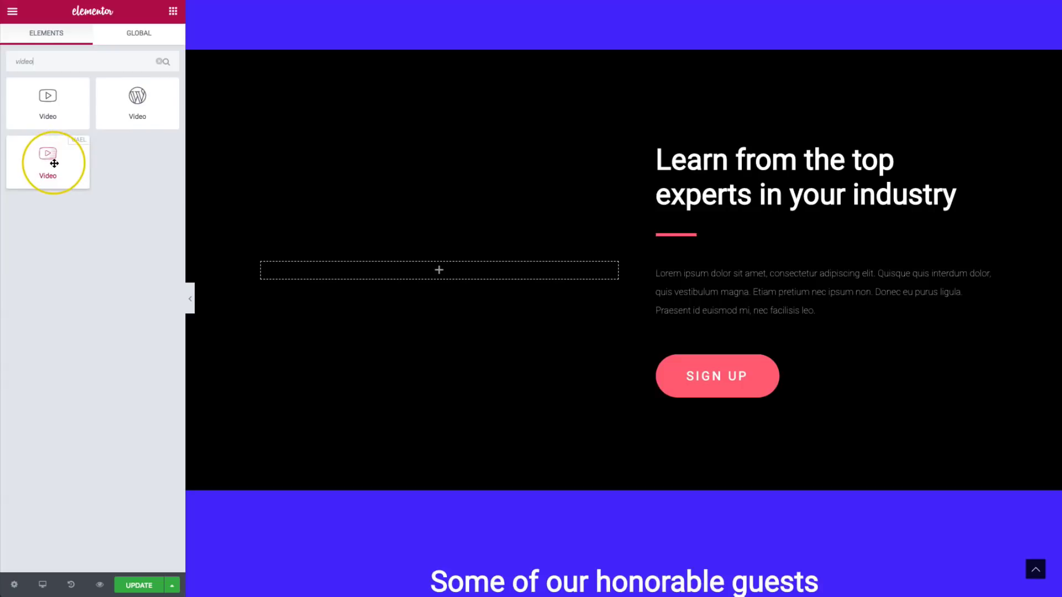
drag(55, 166, 431, 266)
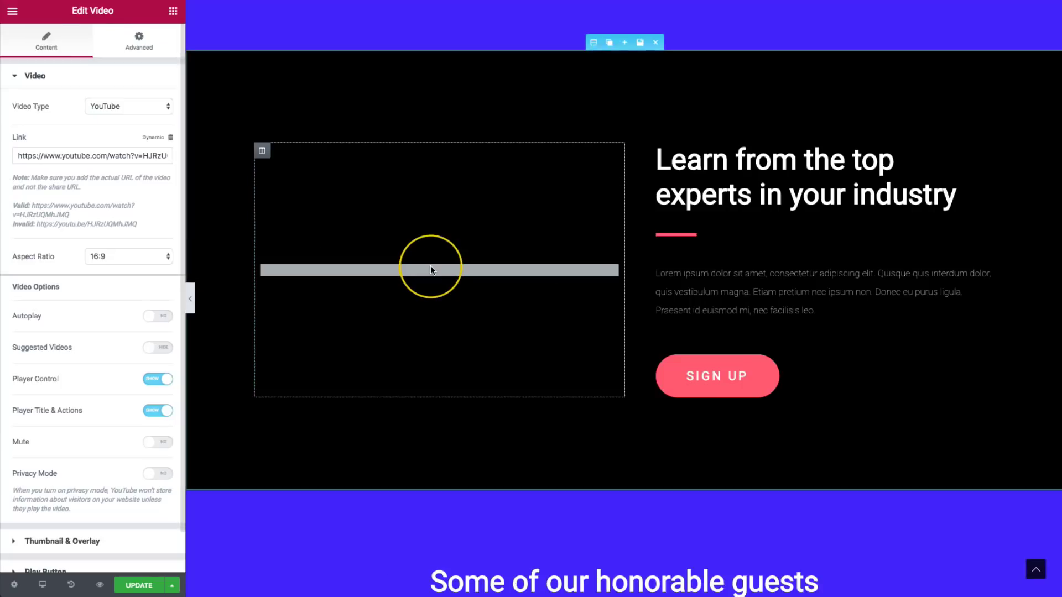
click(91, 156)
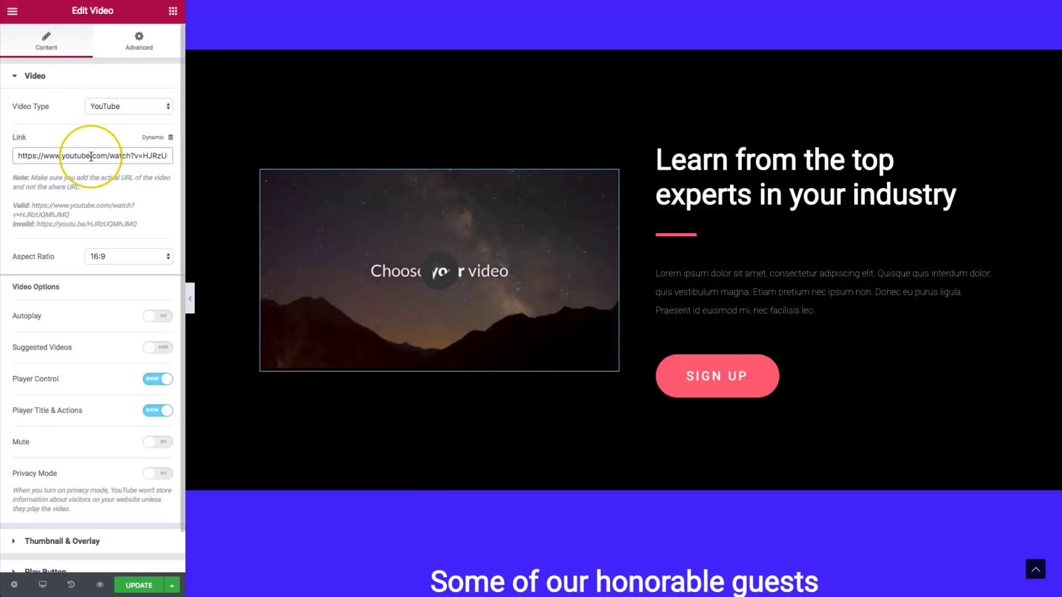
key(ctrl+a)
key(ctrl+v)
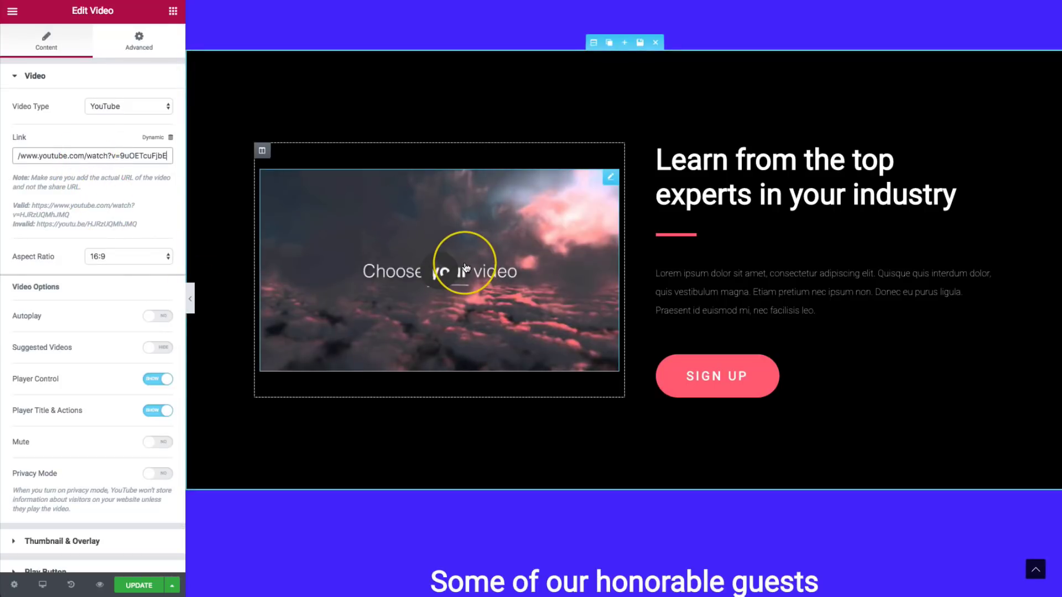
click(139, 585)
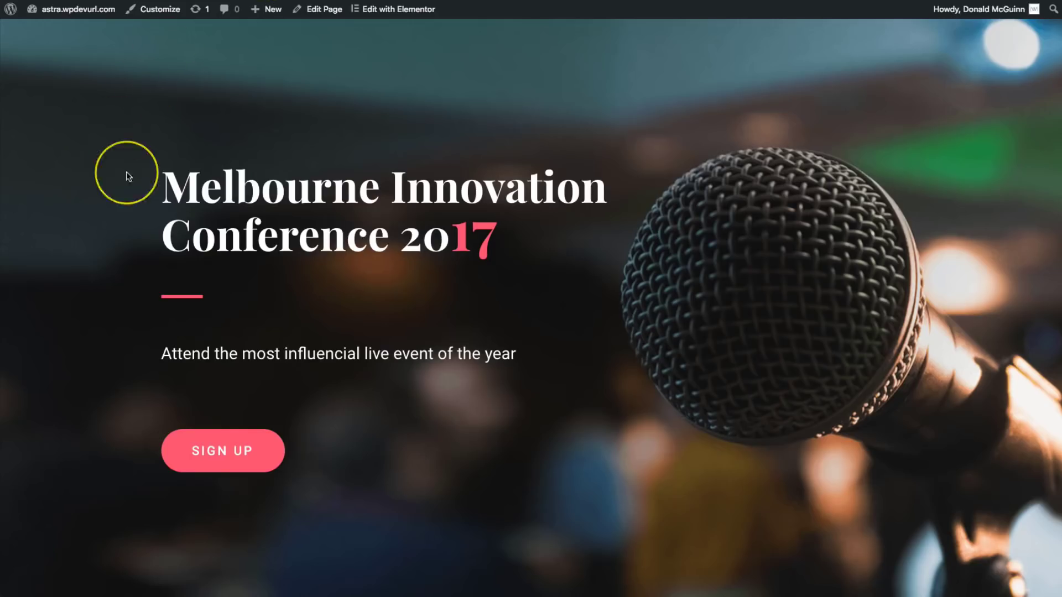
Reload the live conference page, scroll to the new video, then return to Pingdom
click(522, 7)
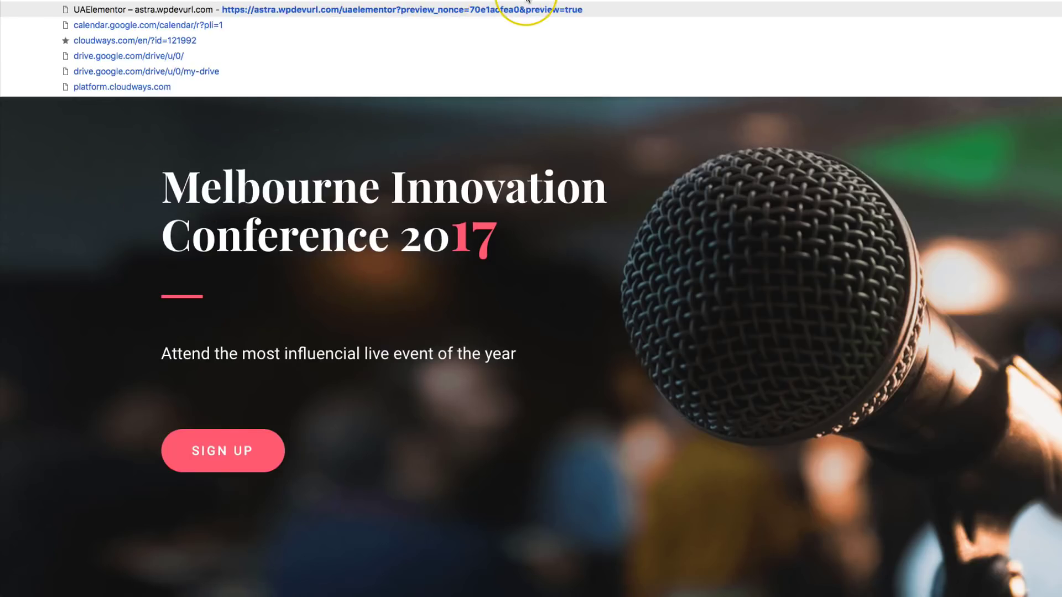
key(Return)
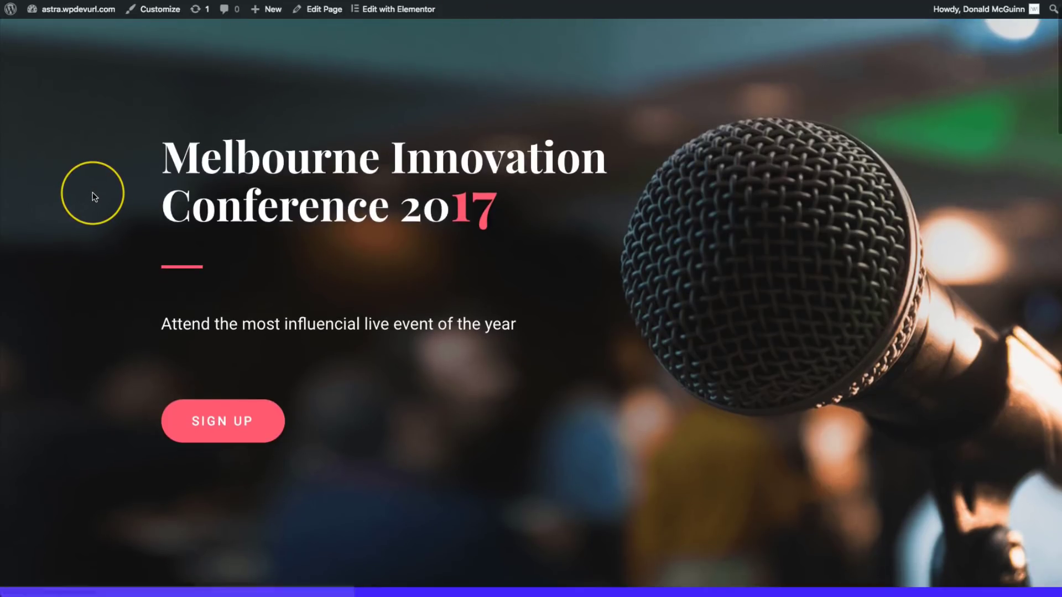
scroll(93, 197, down, 12)
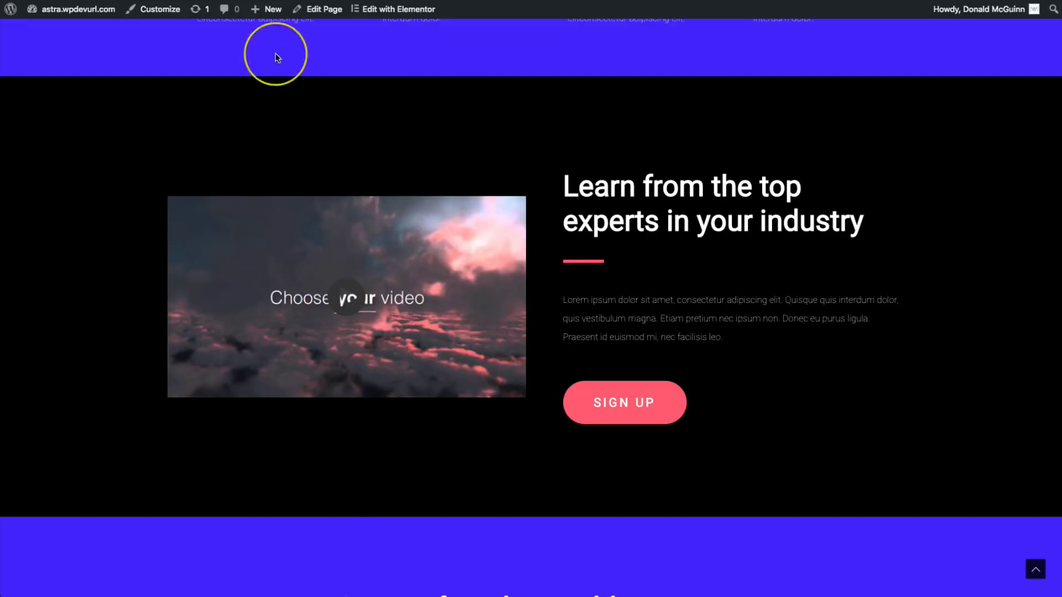
click(286, 1)
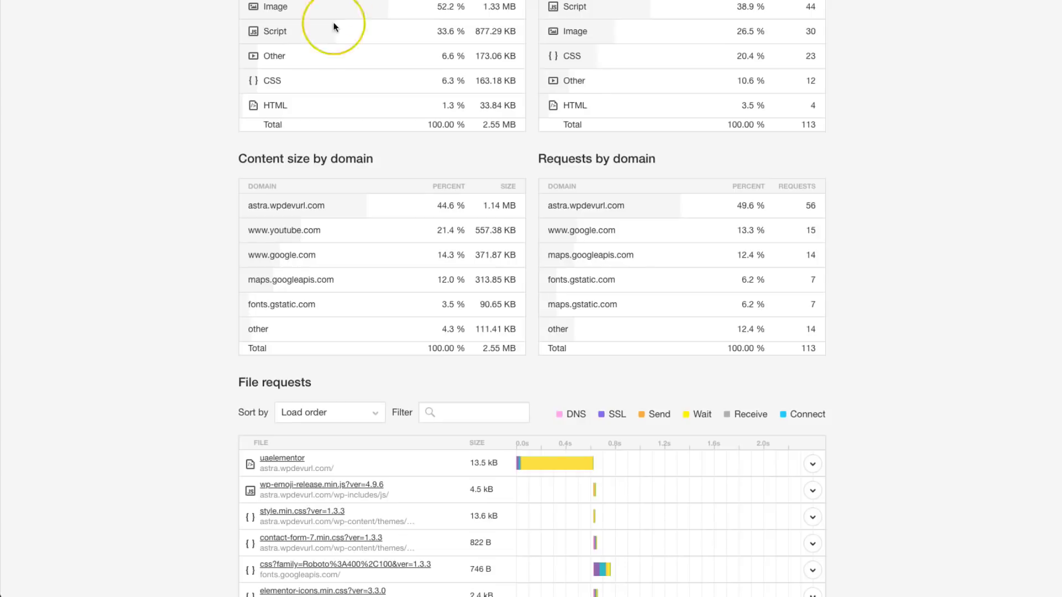
Rerun the Pingdom test and highlight the new 103 requests count
scroll(272, 166, up, 15)
click(793, 194)
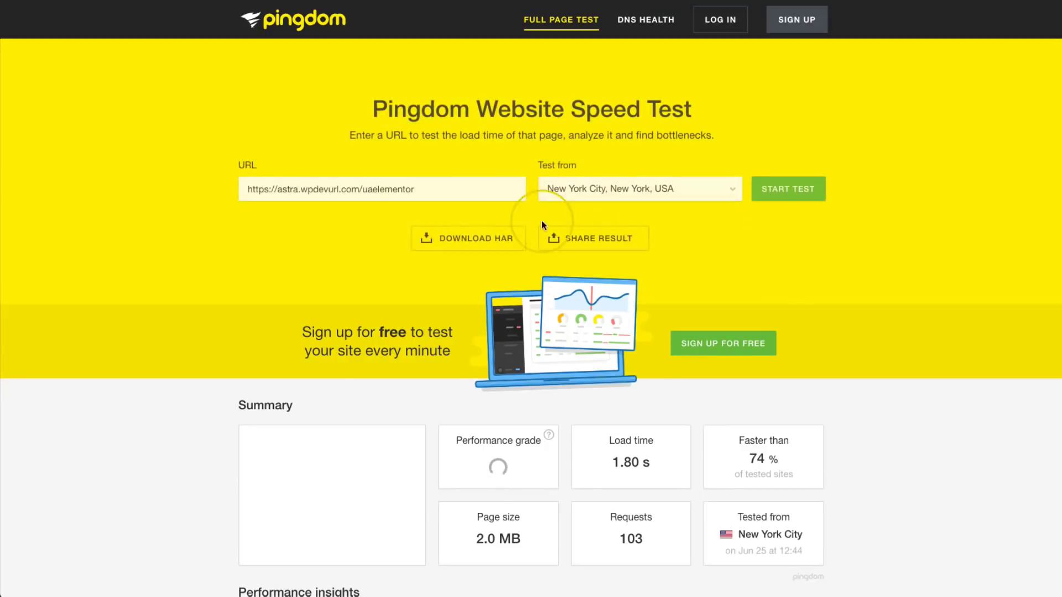
scroll(220, 265, down, 4)
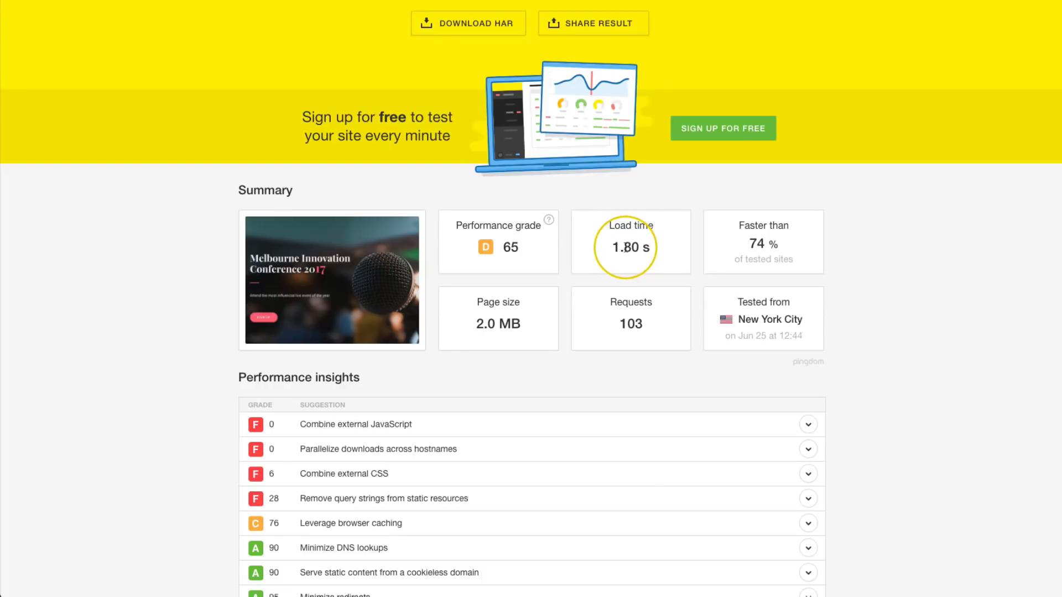
scroll(625, 248, down, 2)
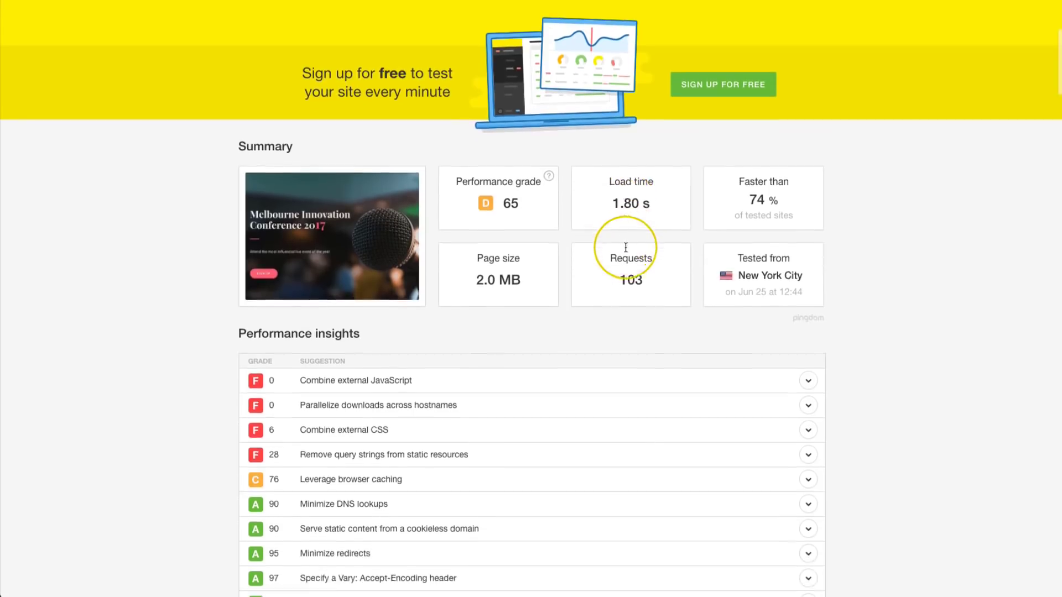
double_click(621, 258)
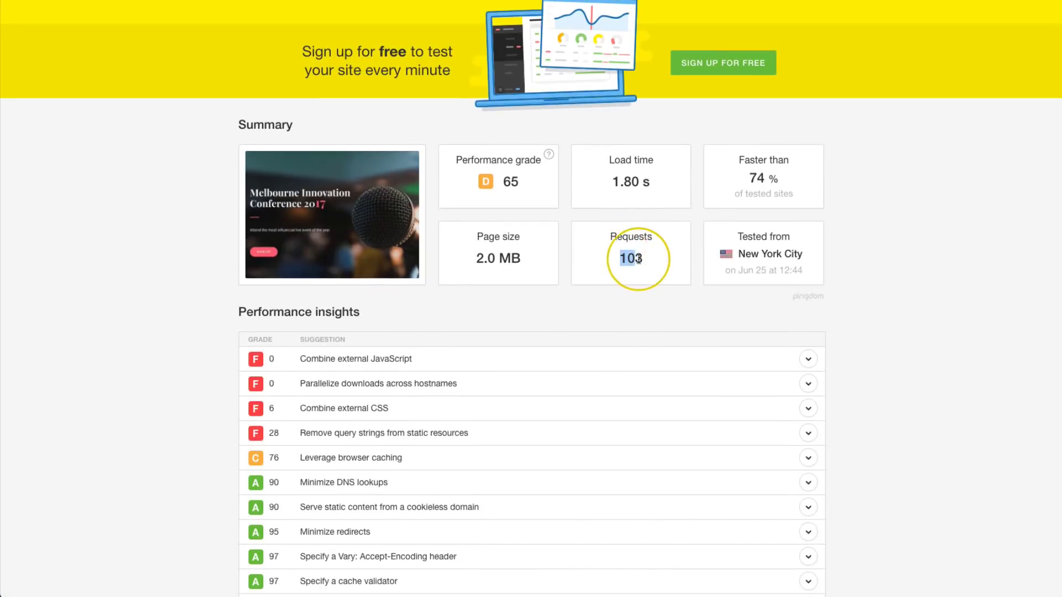
click(517, 260)
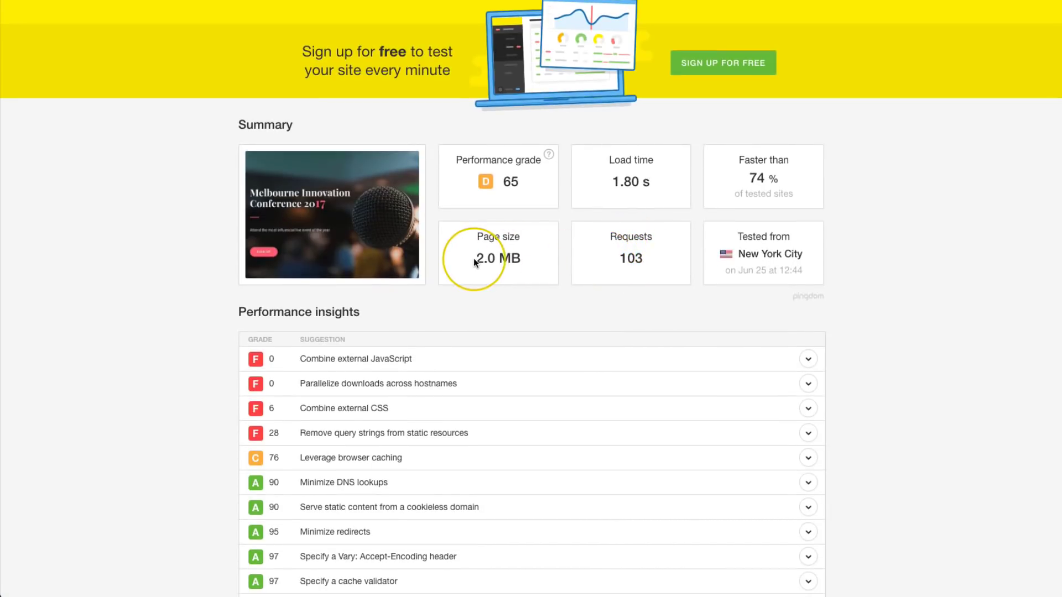
Highlight the 2.0 MB page size and the 1.95 MB total content size
drag(477, 259, 520, 258)
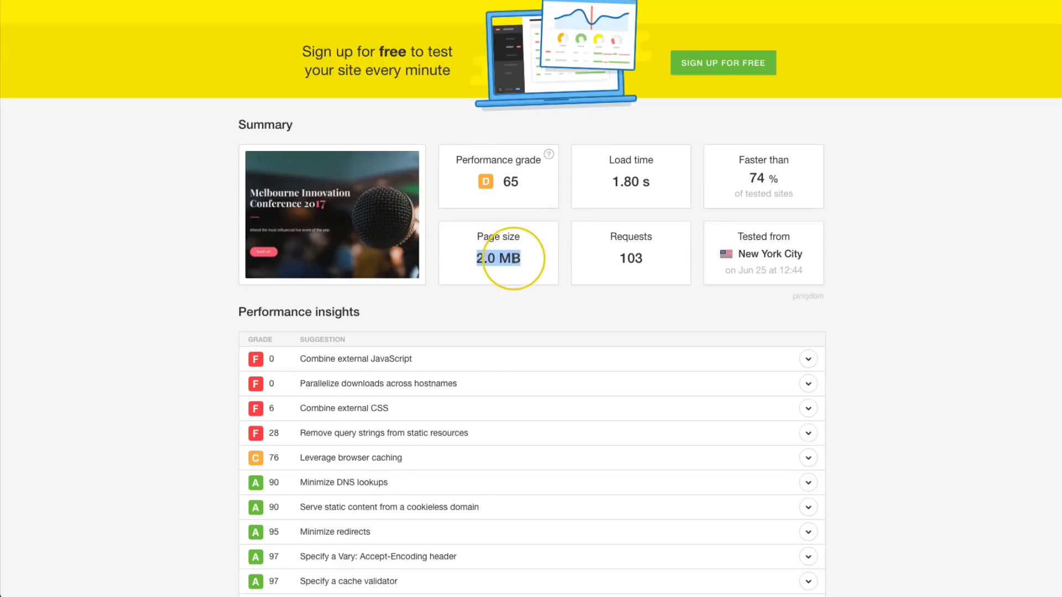
click(507, 259)
scroll(158, 262, down, 10)
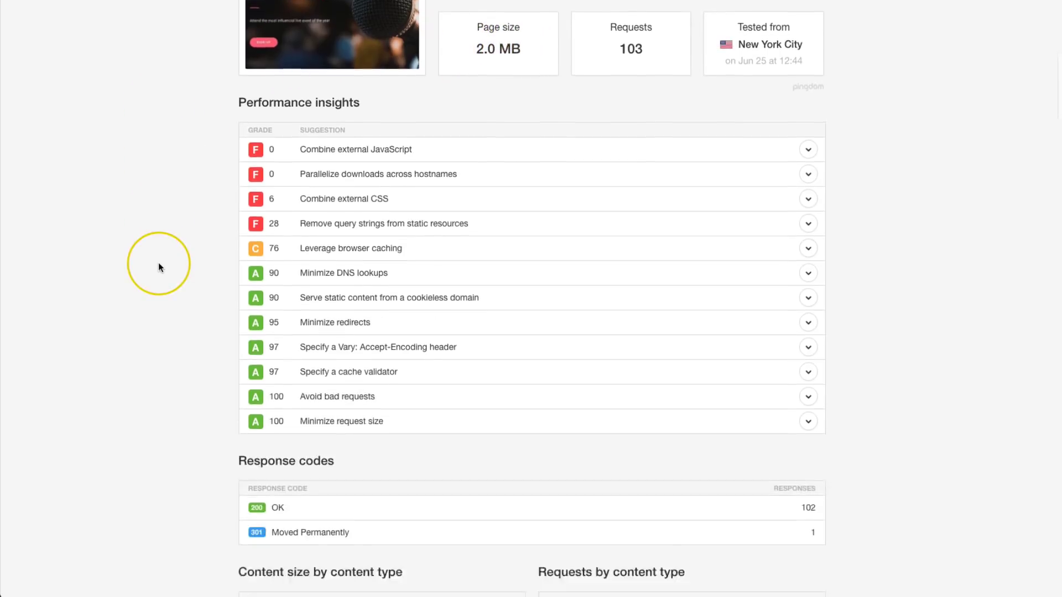
scroll(158, 268, down, 5)
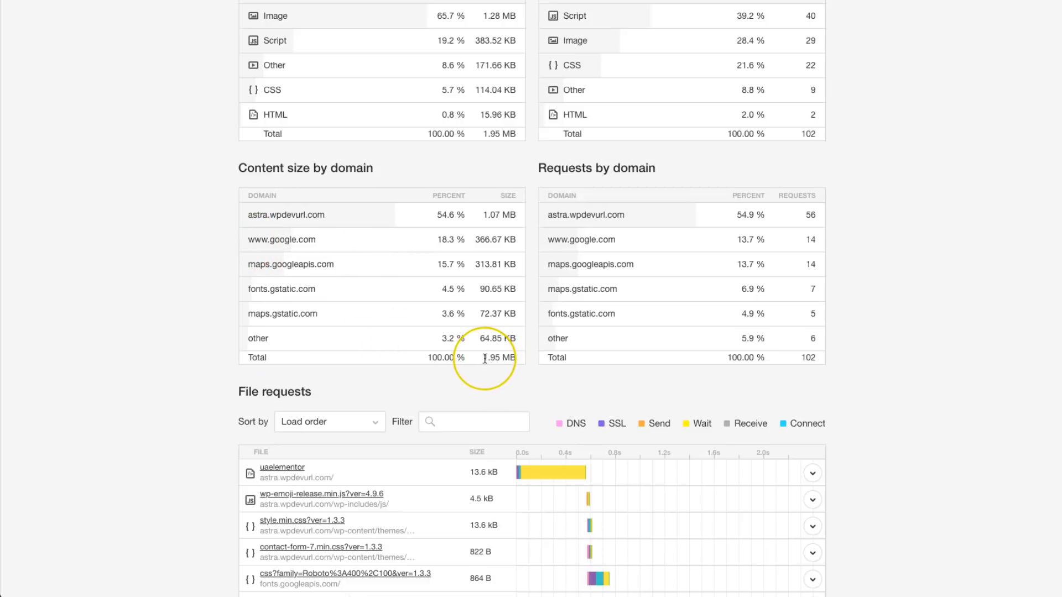
drag(484, 359, 497, 360)
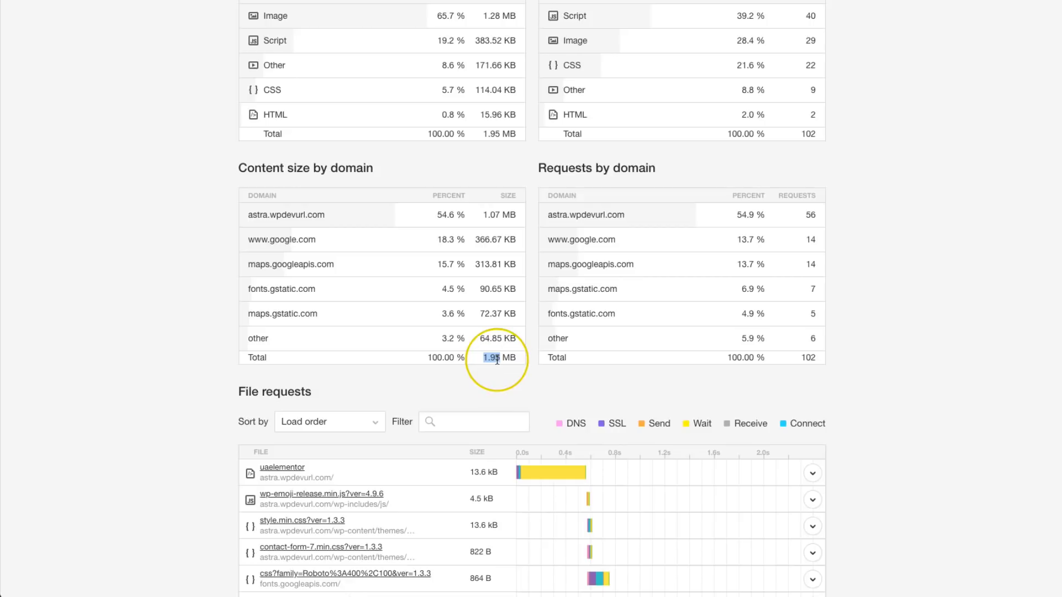
click(207, 361)
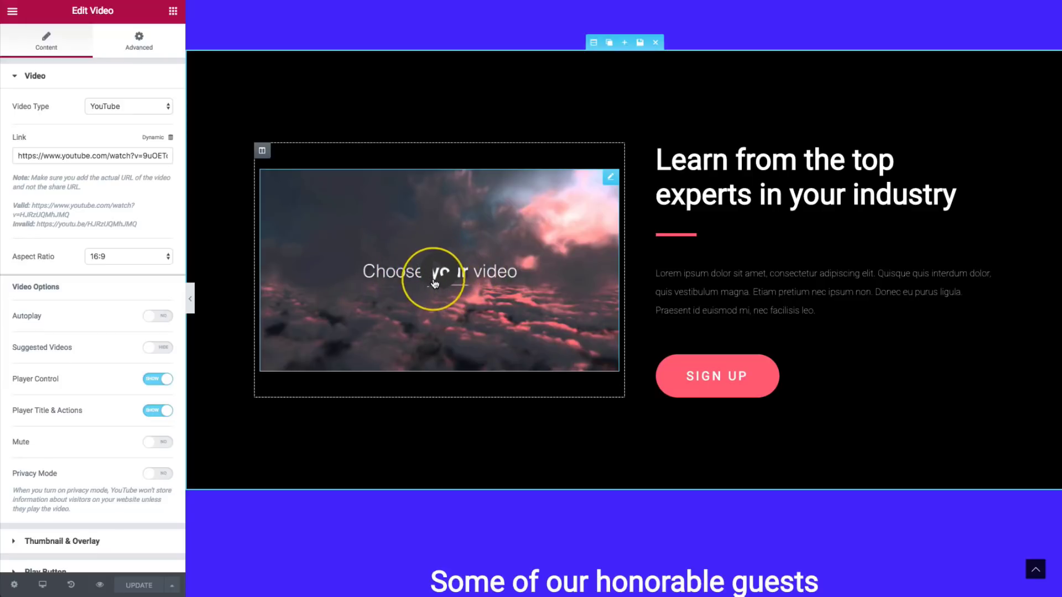
click(122, 103)
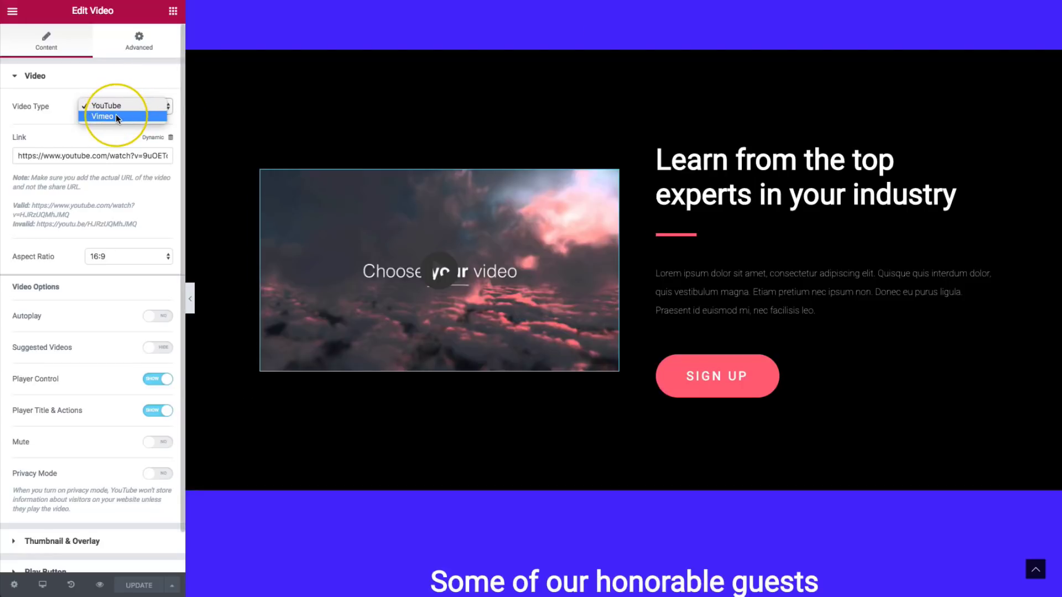
click(116, 115)
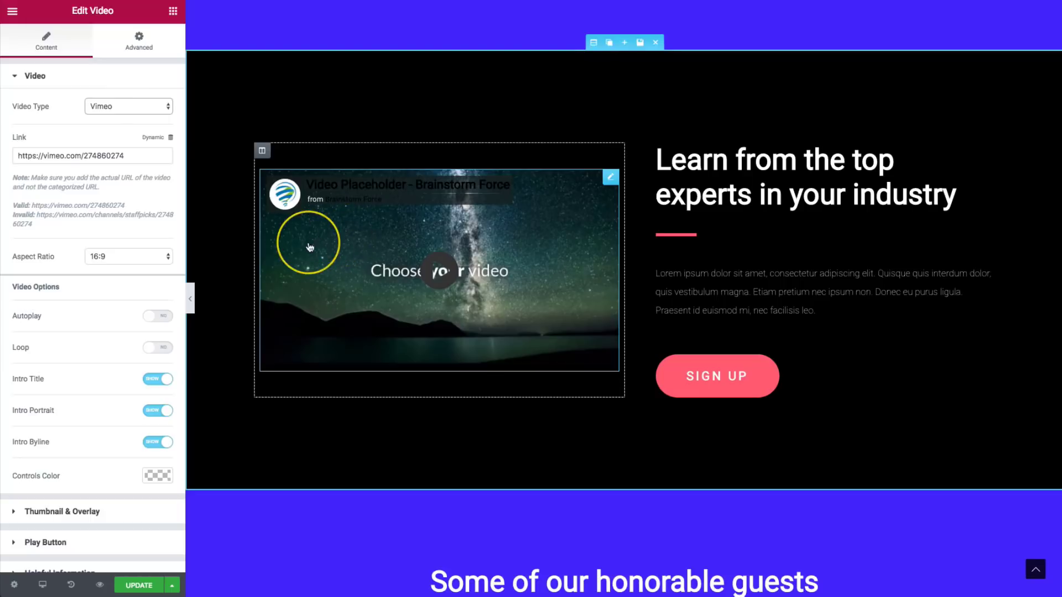
click(140, 105)
click(137, 98)
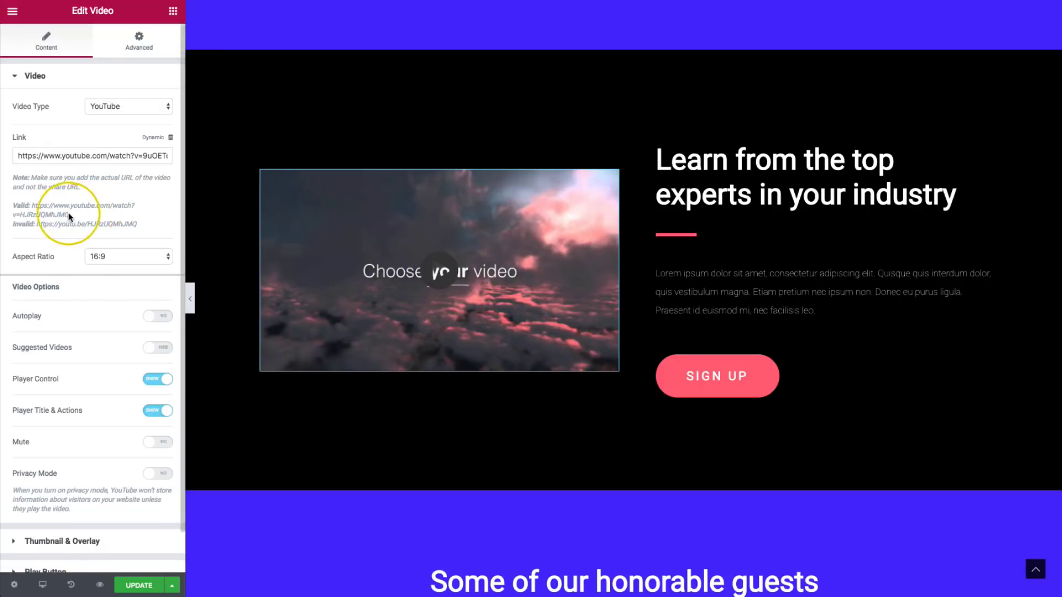
Review the Link field's valid and invalid YouTube URL examples
drag(69, 214, 32, 206)
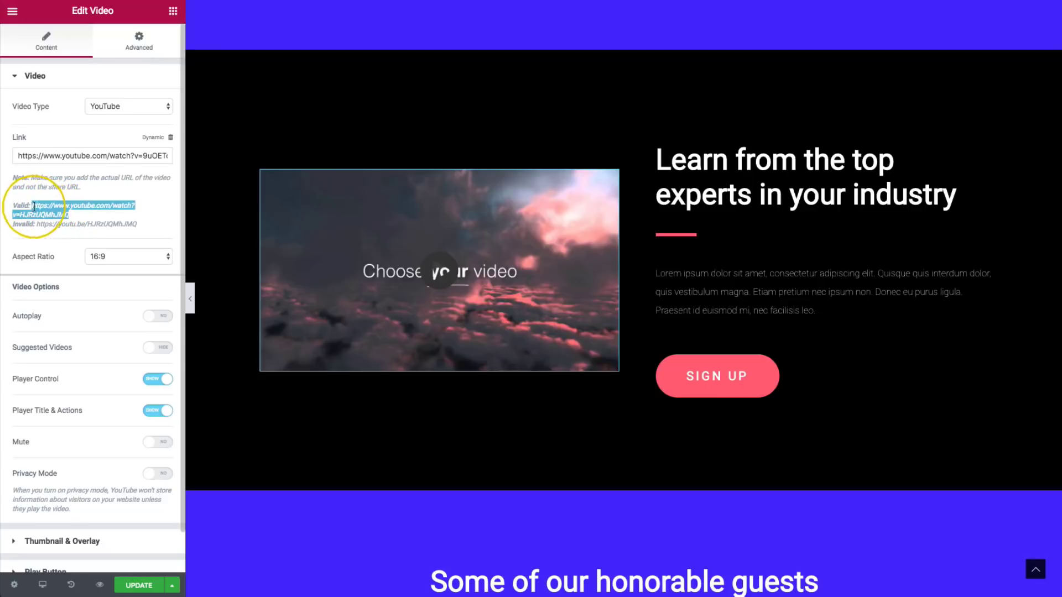
click(84, 213)
drag(137, 224, 36, 224)
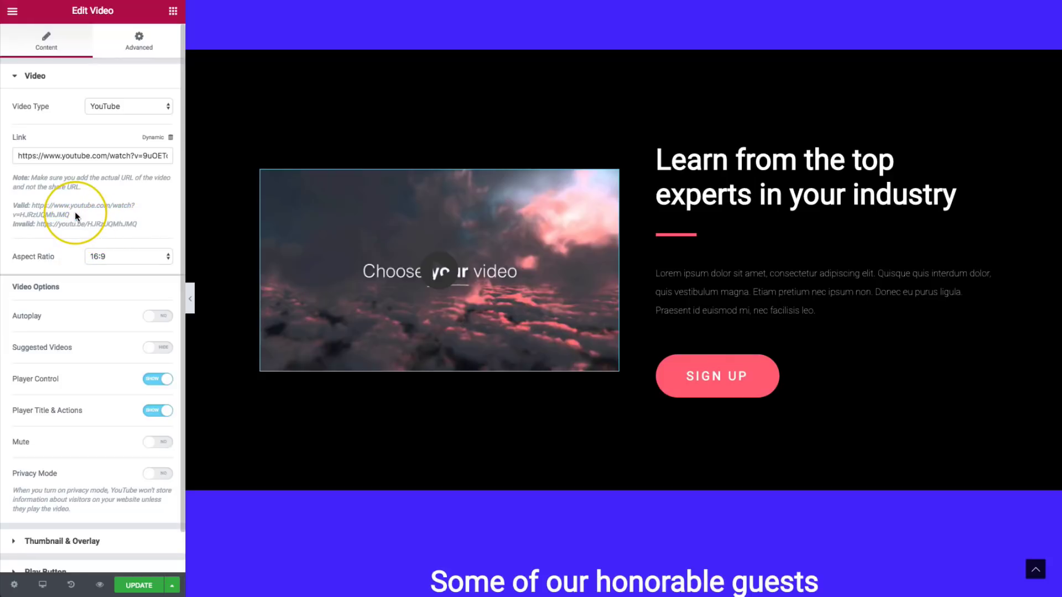
drag(76, 215, 34, 207)
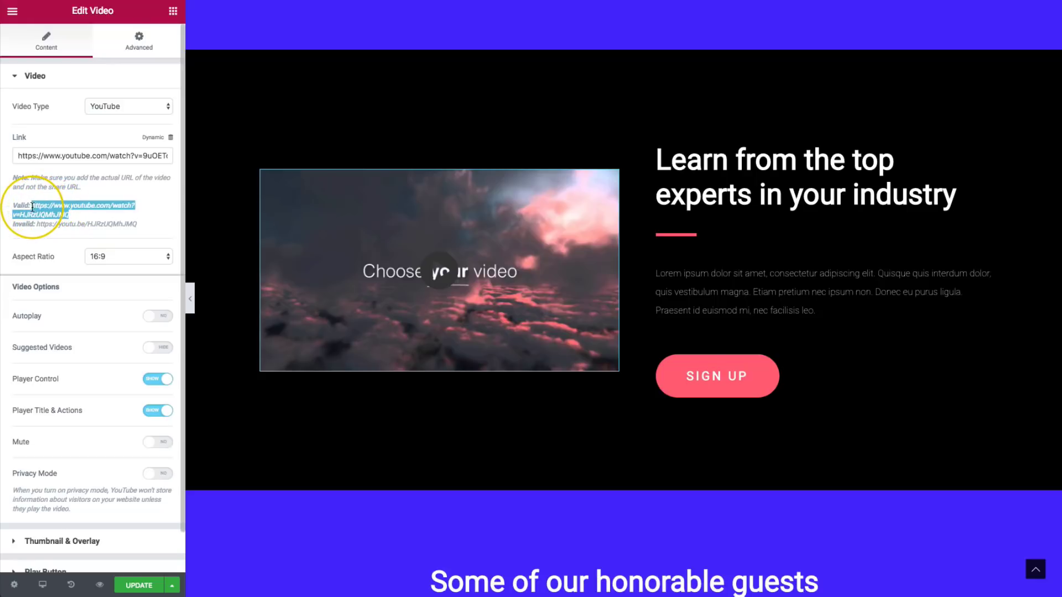
click(78, 211)
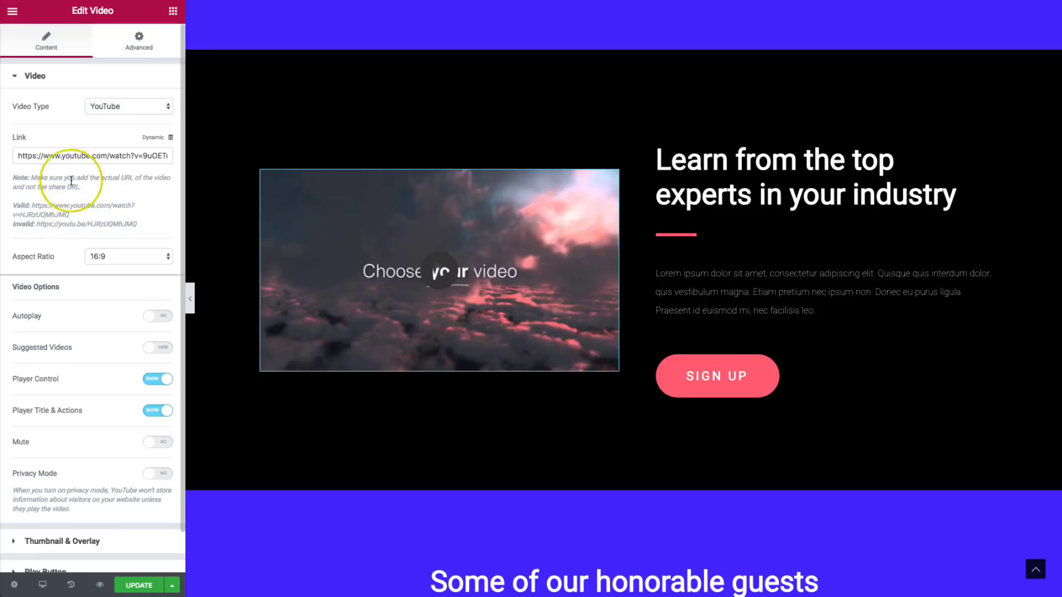
click(76, 157)
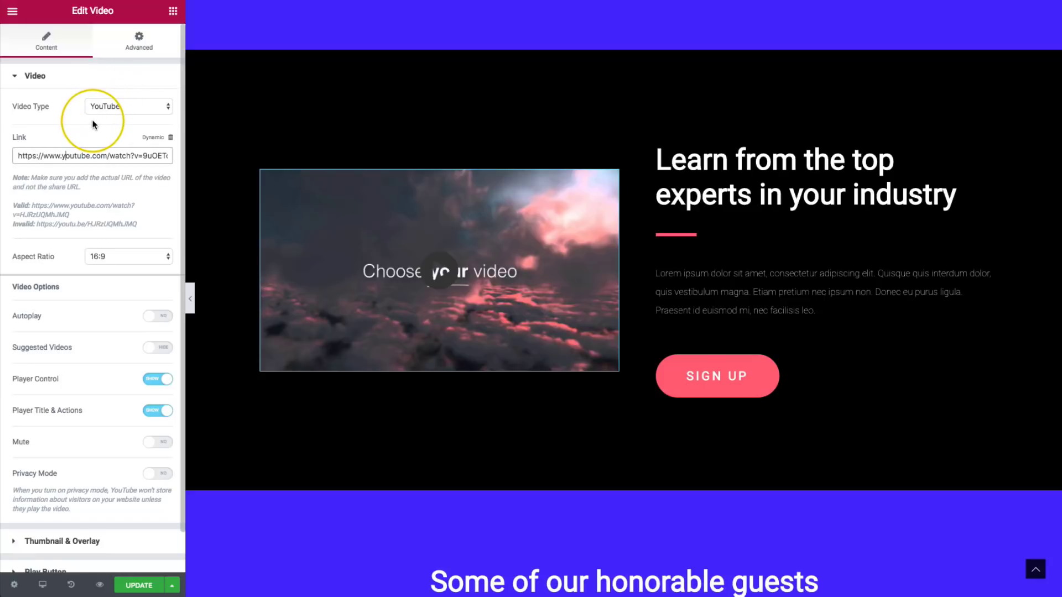
Keep the aspect ratio at 16:9 and switch Autoplay to YES
click(102, 261)
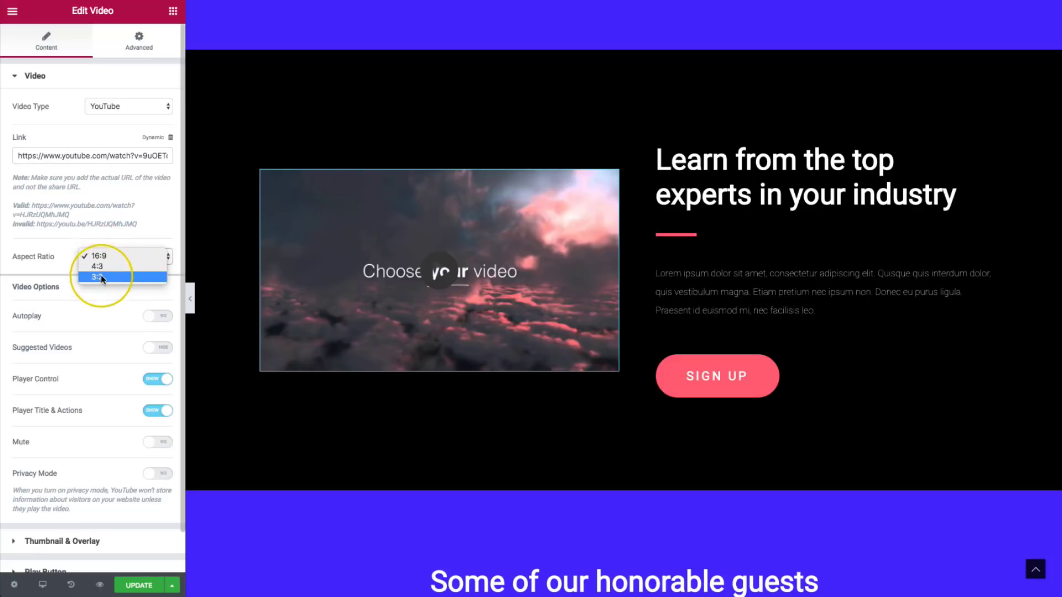
click(58, 244)
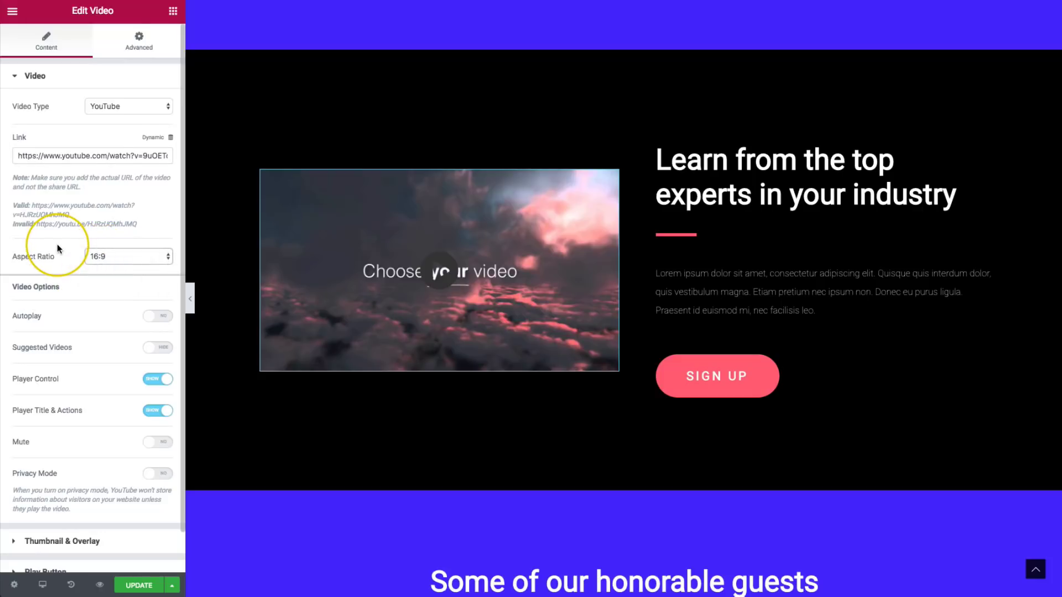
scroll(57, 244, down, 1)
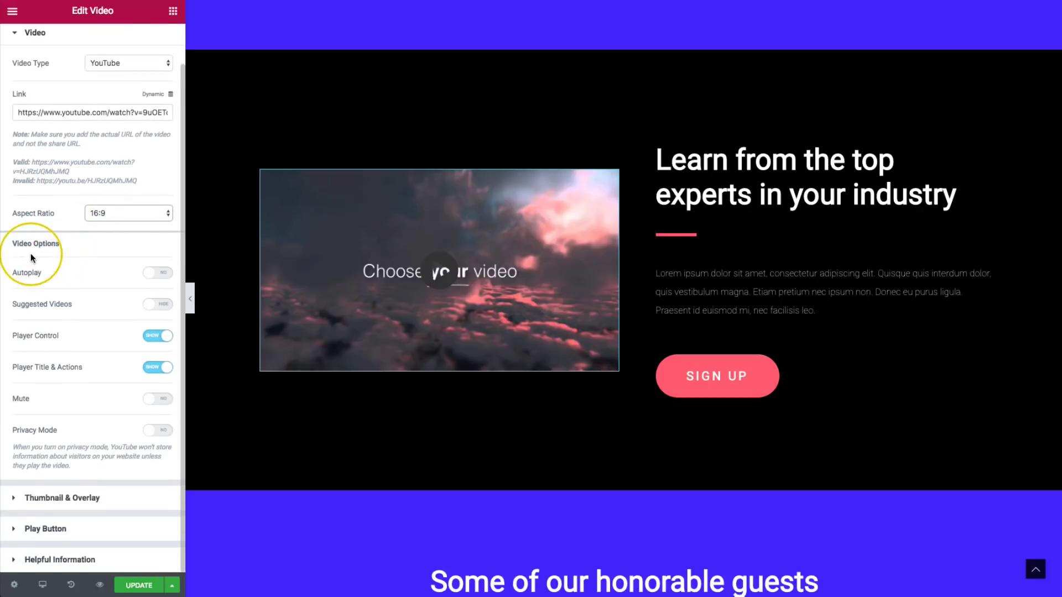
click(159, 274)
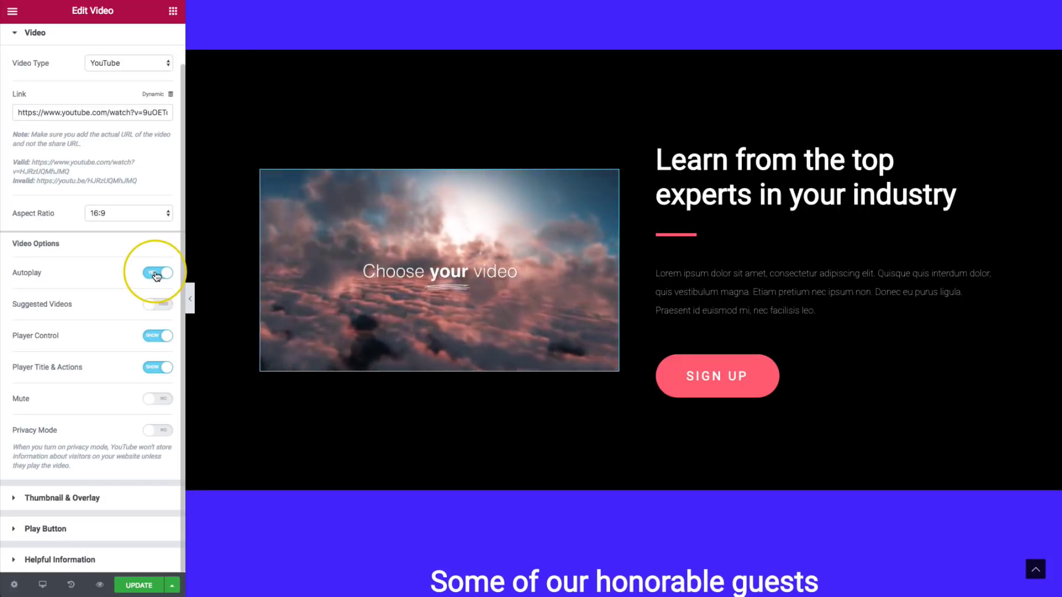
Set Autoplay to NO, keep Suggested Videos off, and hide Player Title & Actions and Player Control
click(157, 273)
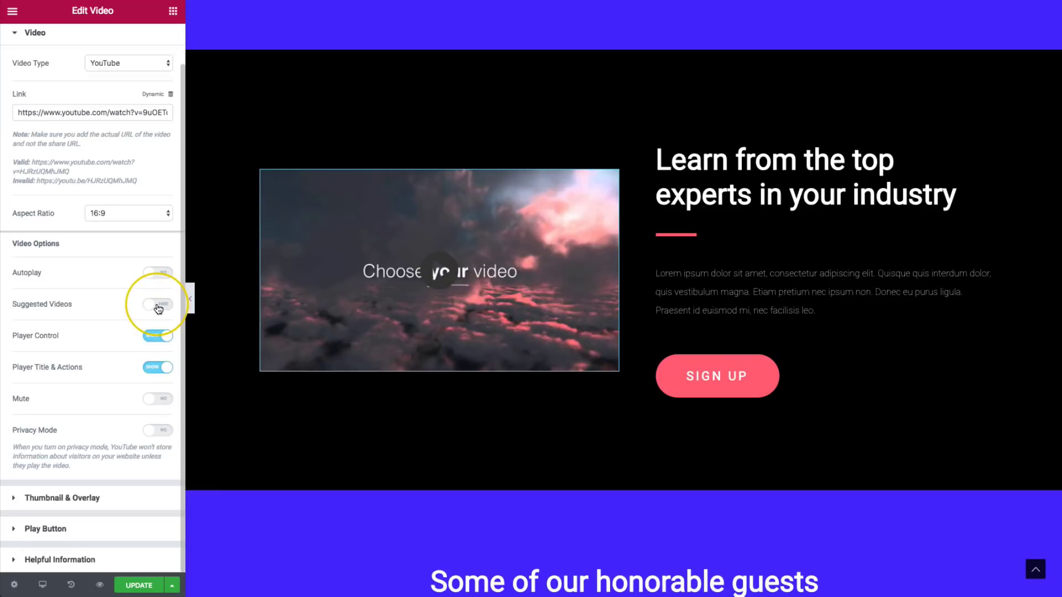
click(158, 306)
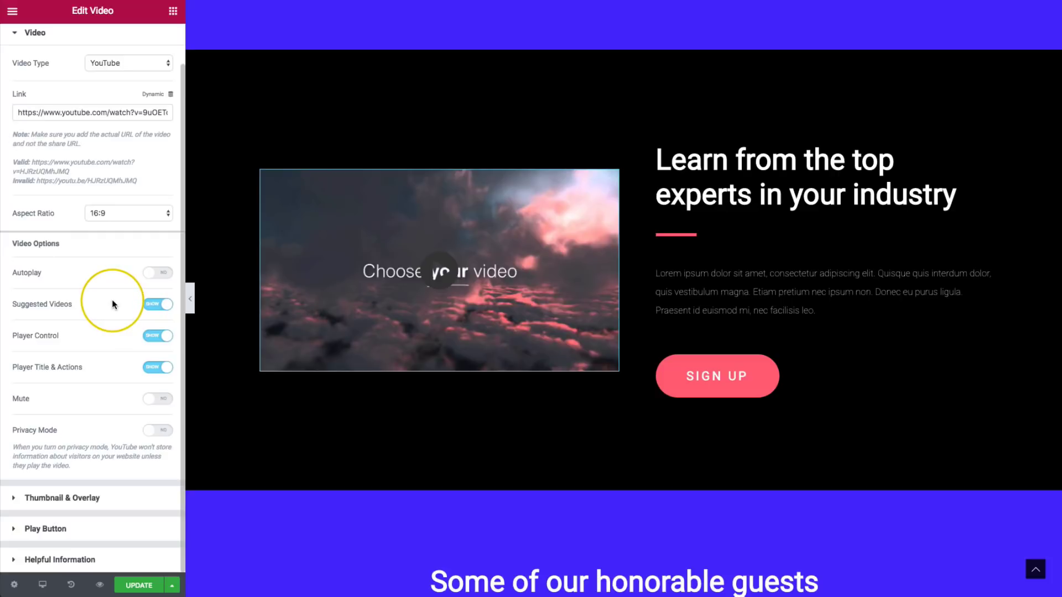
click(158, 305)
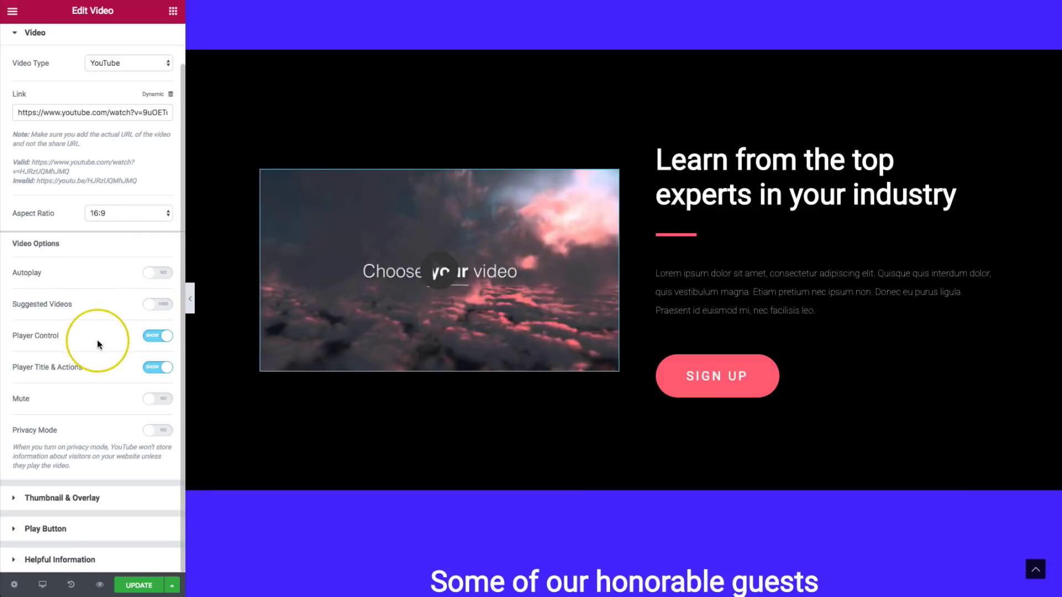
click(154, 338)
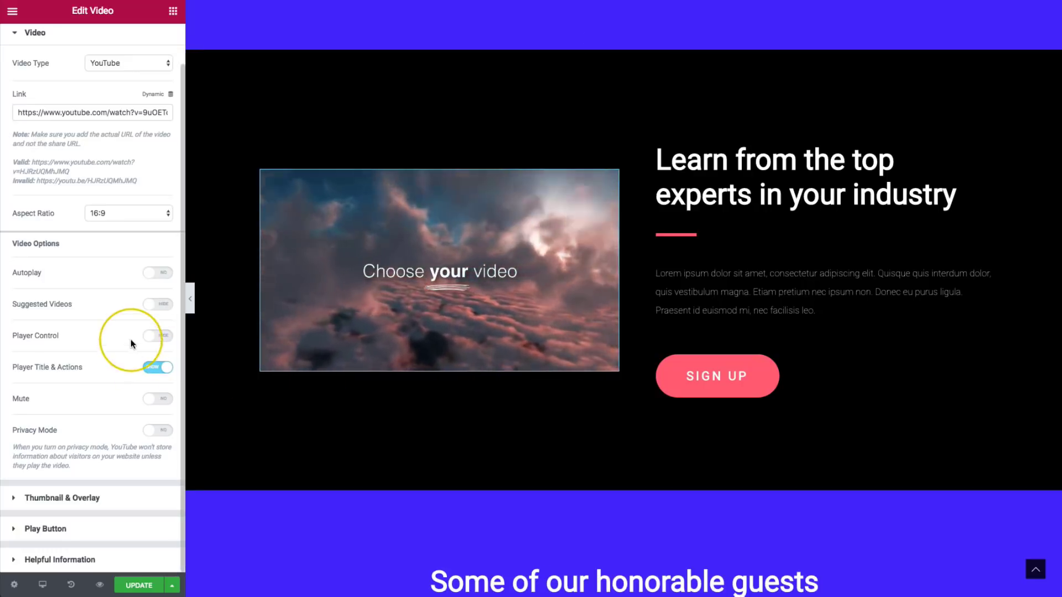
click(165, 337)
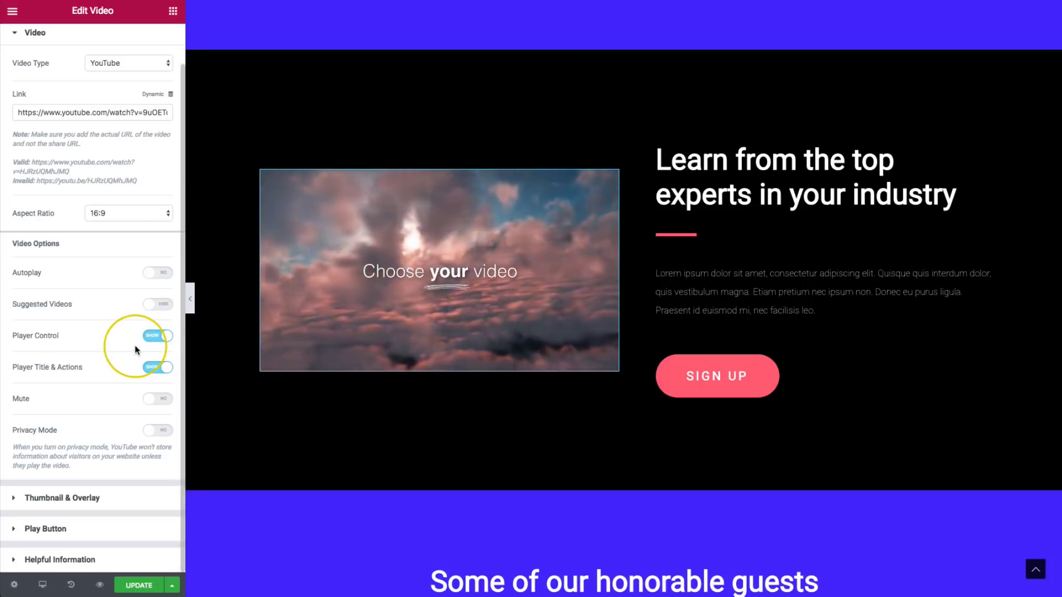
click(156, 368)
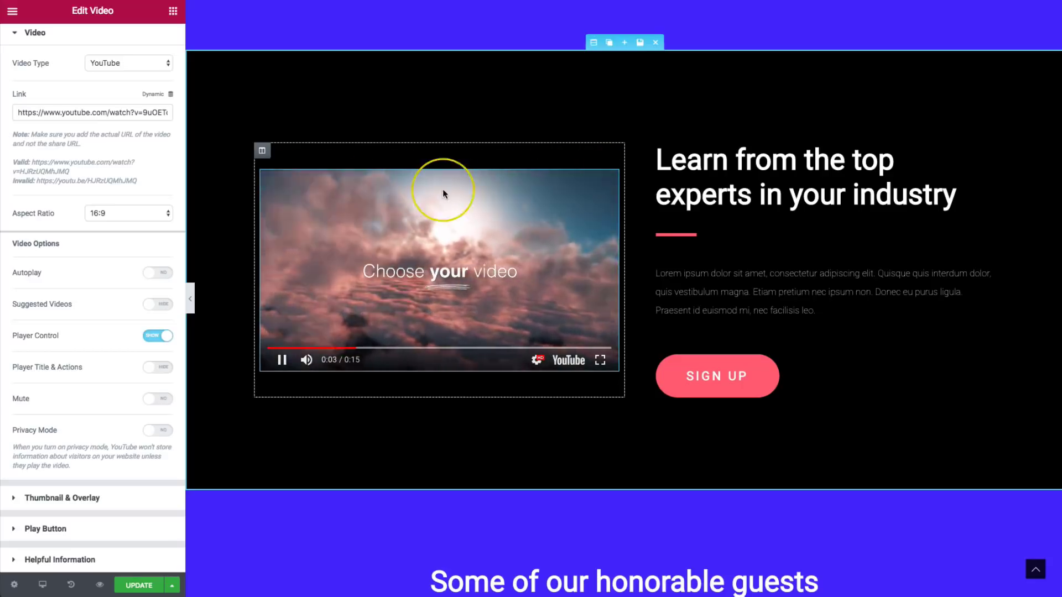
click(157, 335)
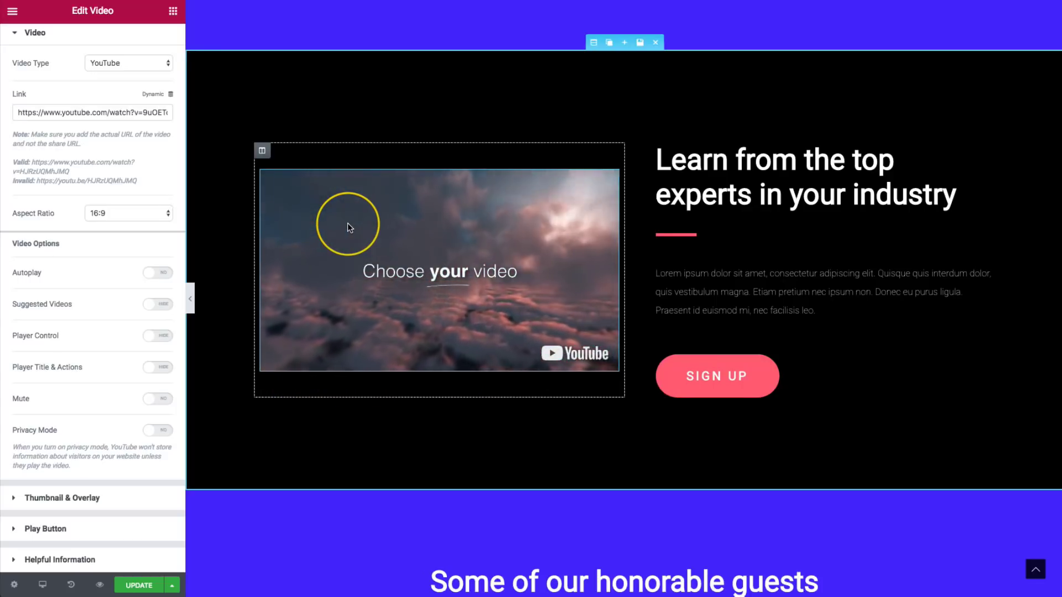
Set Mute to YES, leave Privacy Mode off, and expand Thumbnail & Overlay
click(158, 401)
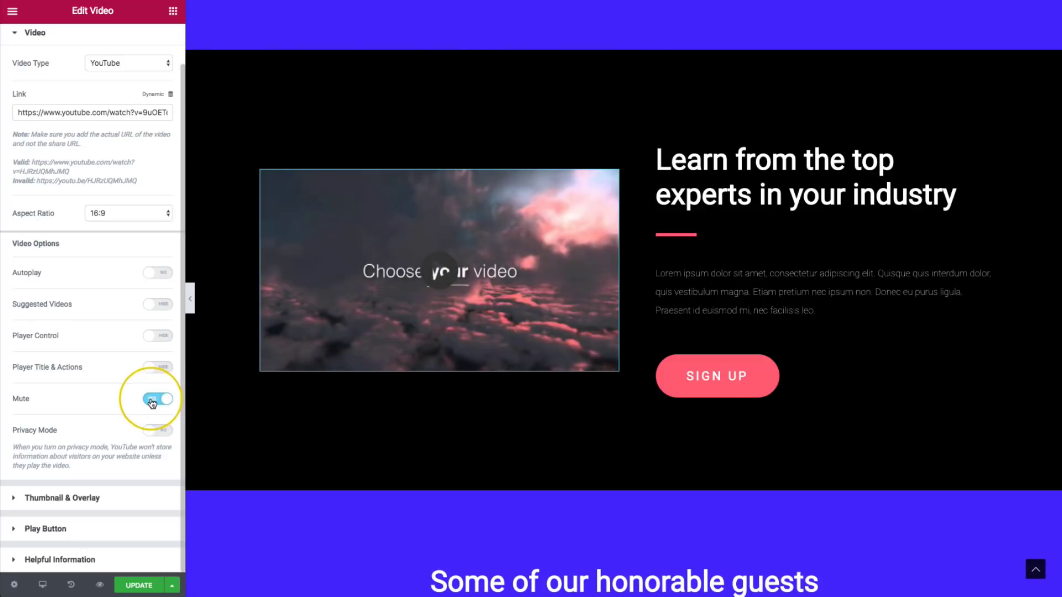
click(438, 271)
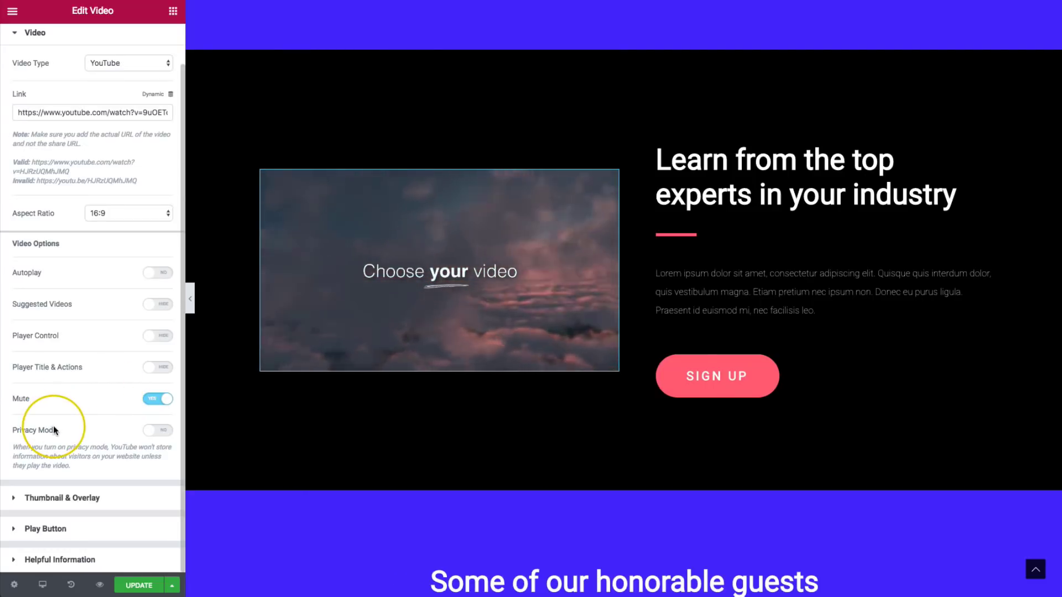
drag(19, 447, 136, 457)
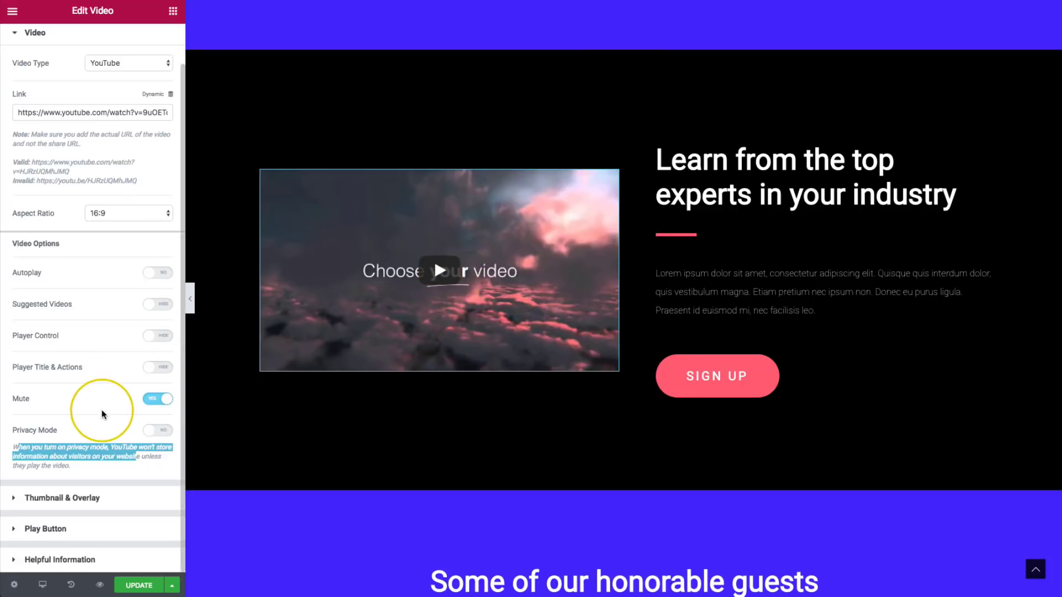
click(158, 432)
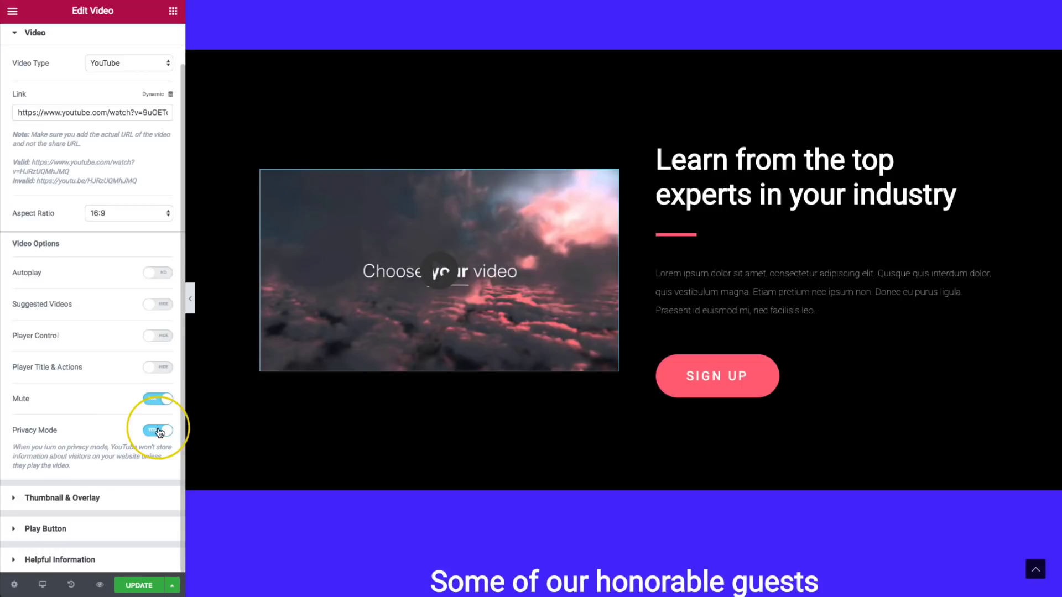
click(159, 431)
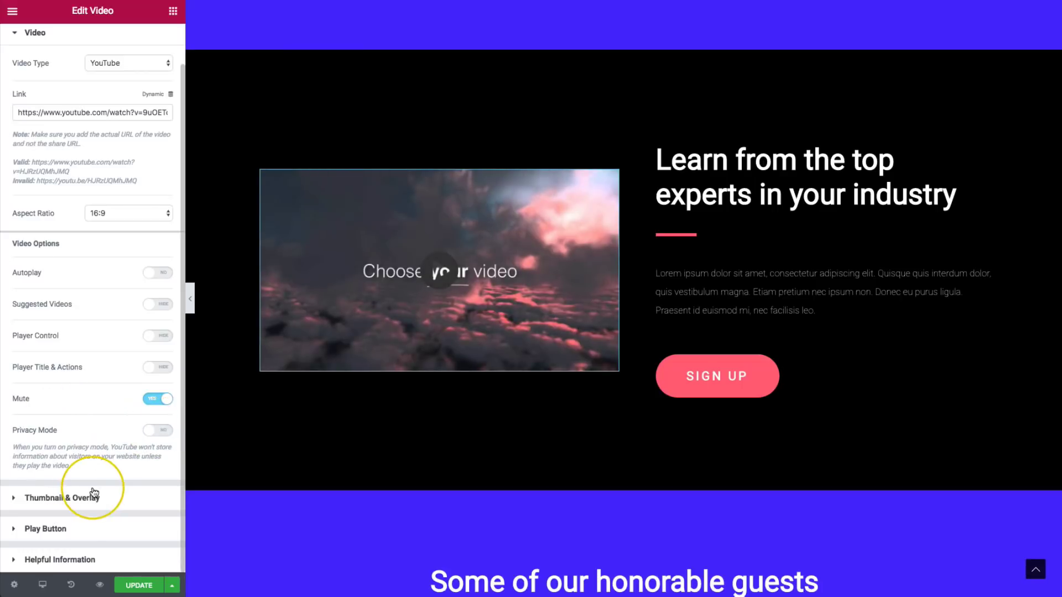
click(93, 497)
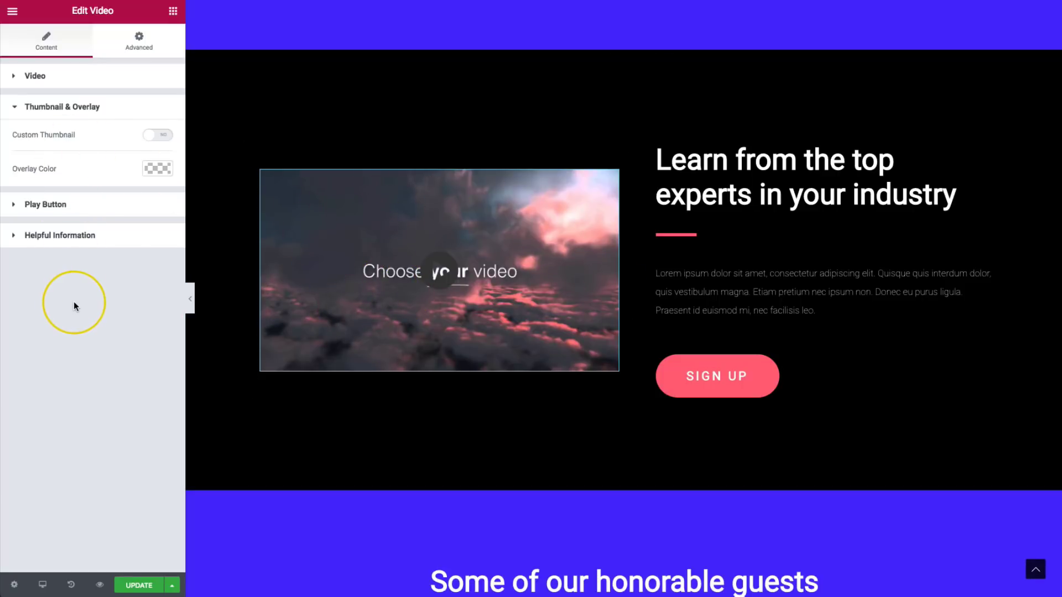
Enable a custom thumbnail and upload and insert thumbnail.jpg as the image
click(160, 138)
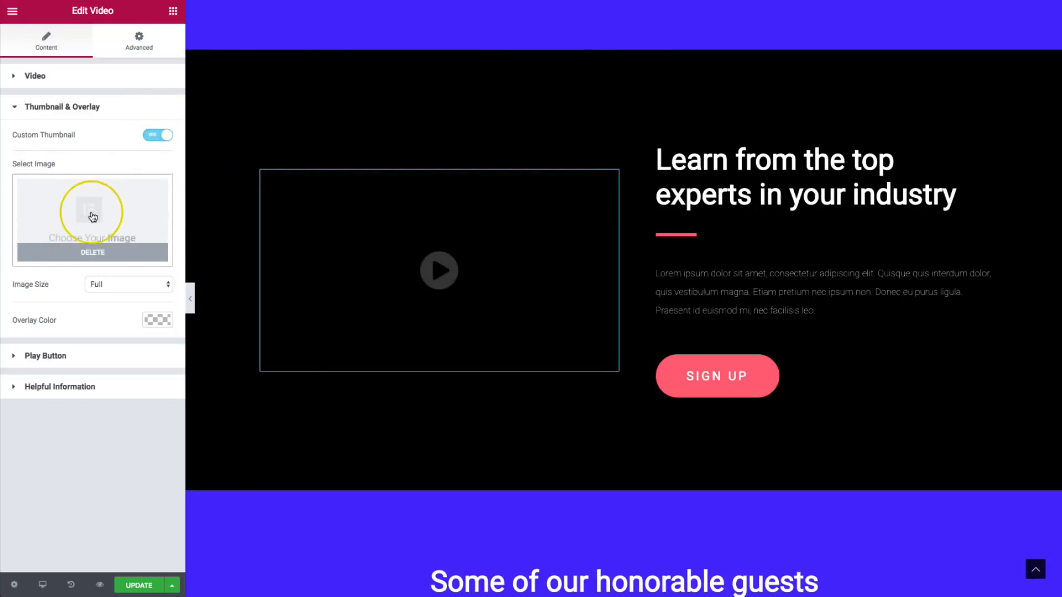
click(90, 223)
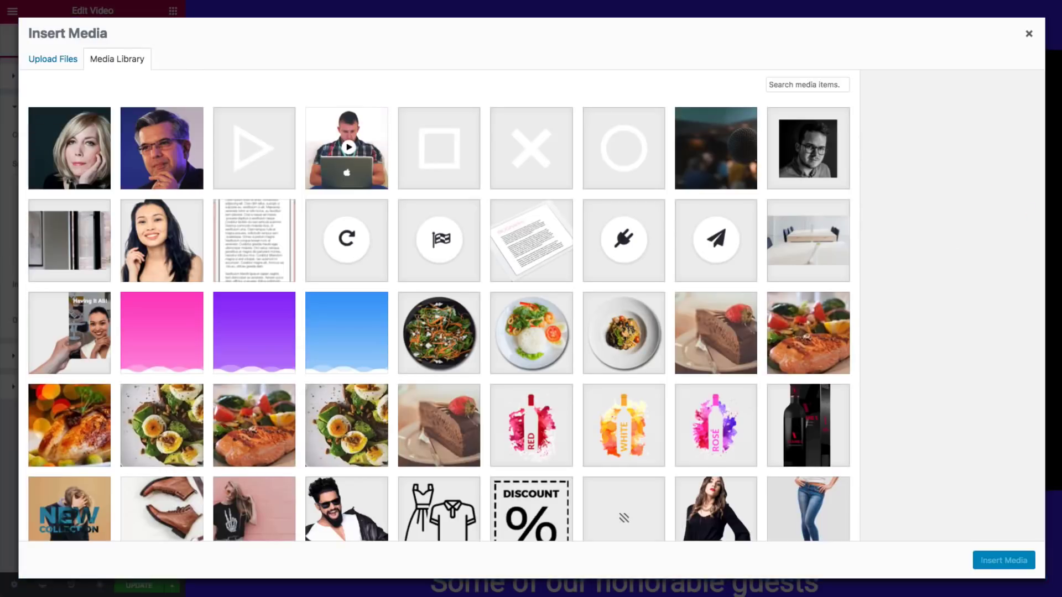
drag(636, 0, 534, 78)
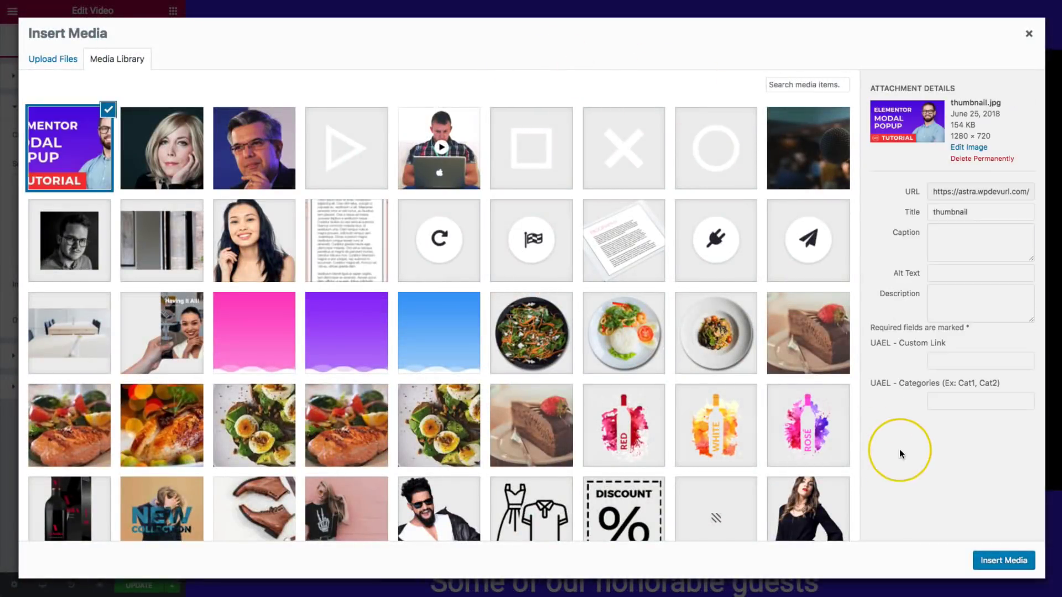
click(1003, 560)
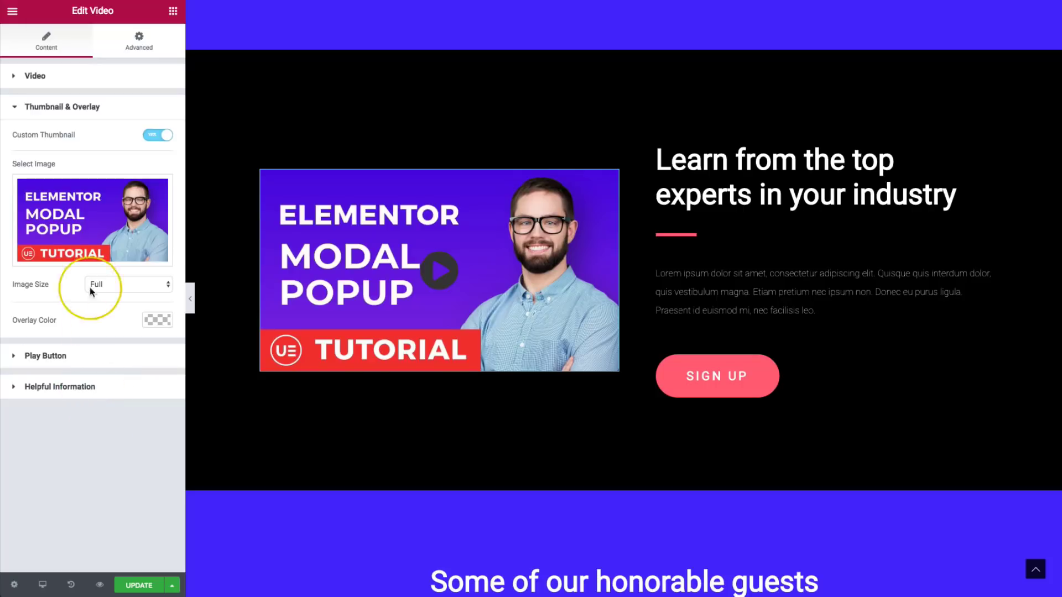
Try a Custom thumbnail image size, then set it back to Full
click(127, 283)
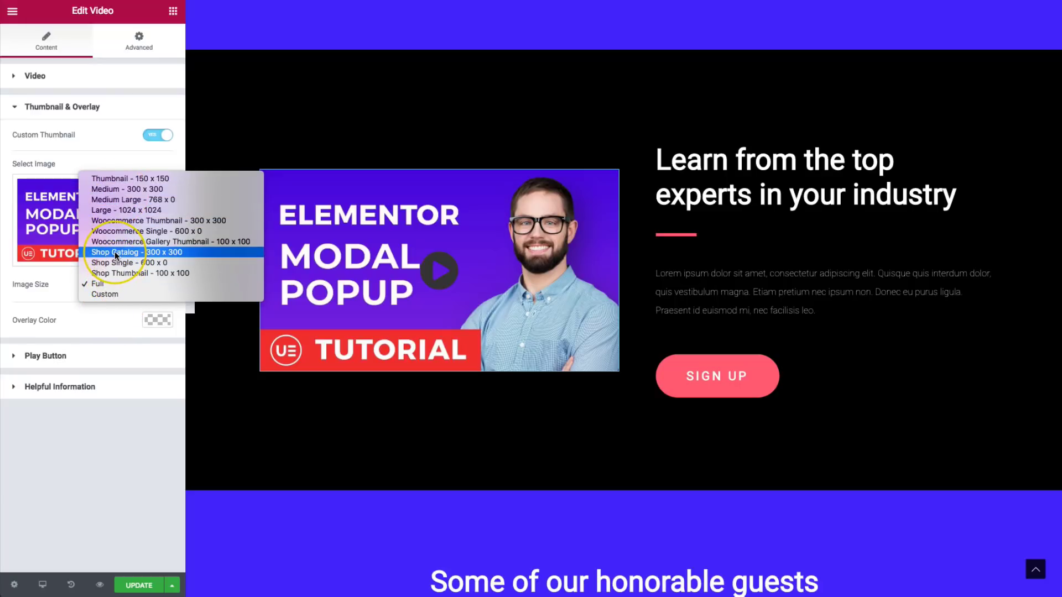
click(109, 291)
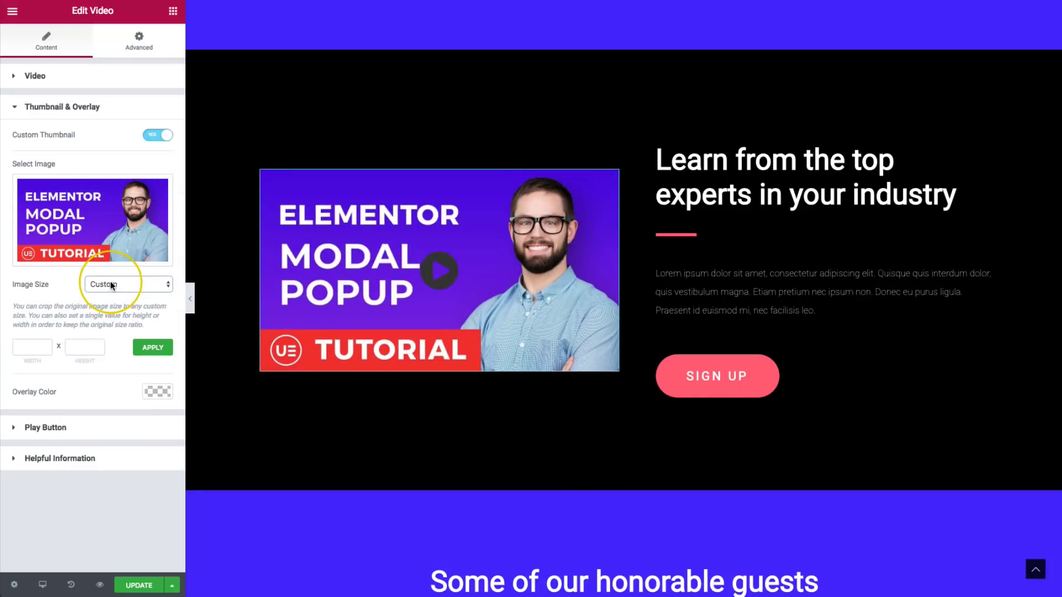
click(111, 281)
click(108, 270)
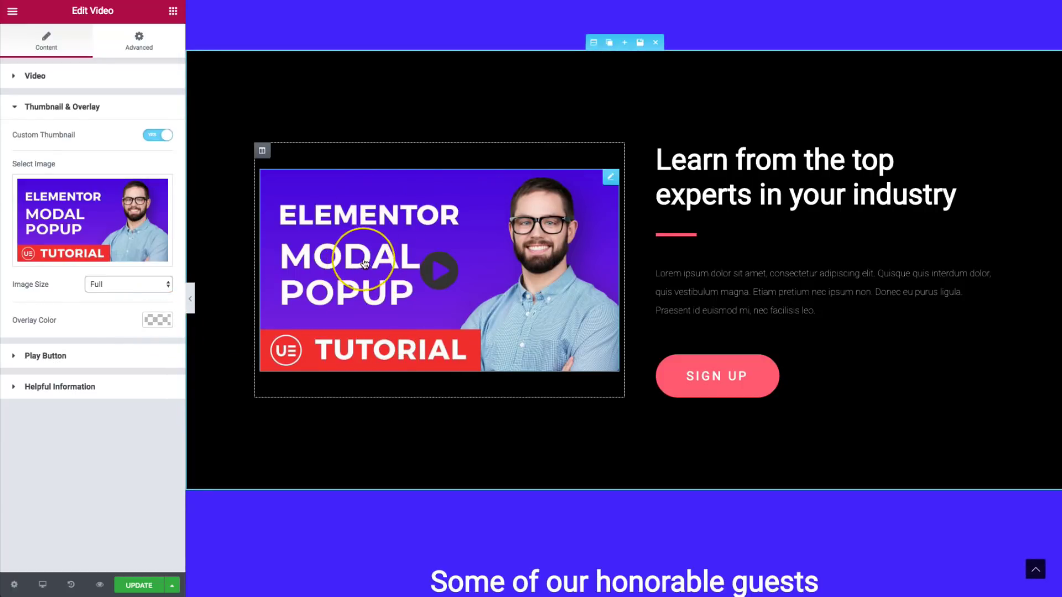
Try black, blue, green and grey overlay tints on the video thumbnail
click(156, 320)
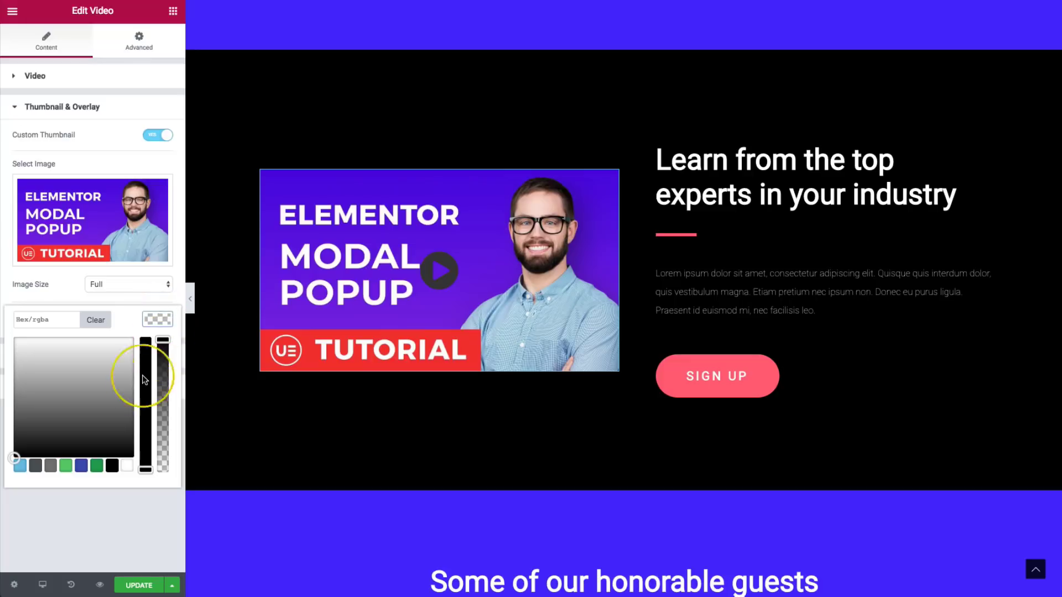
click(145, 350)
drag(163, 340, 164, 391)
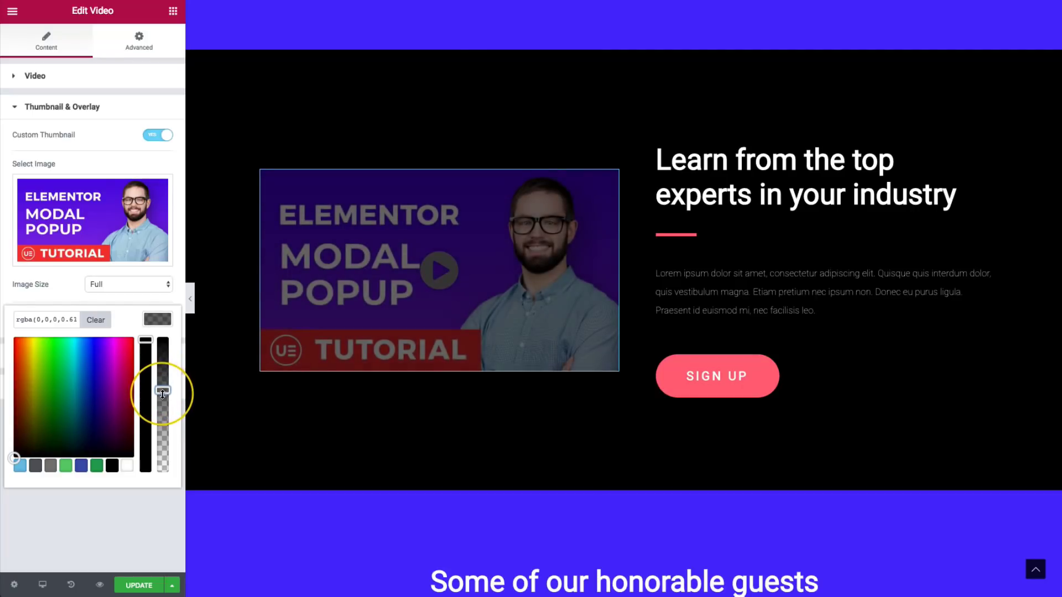
click(80, 469)
click(96, 466)
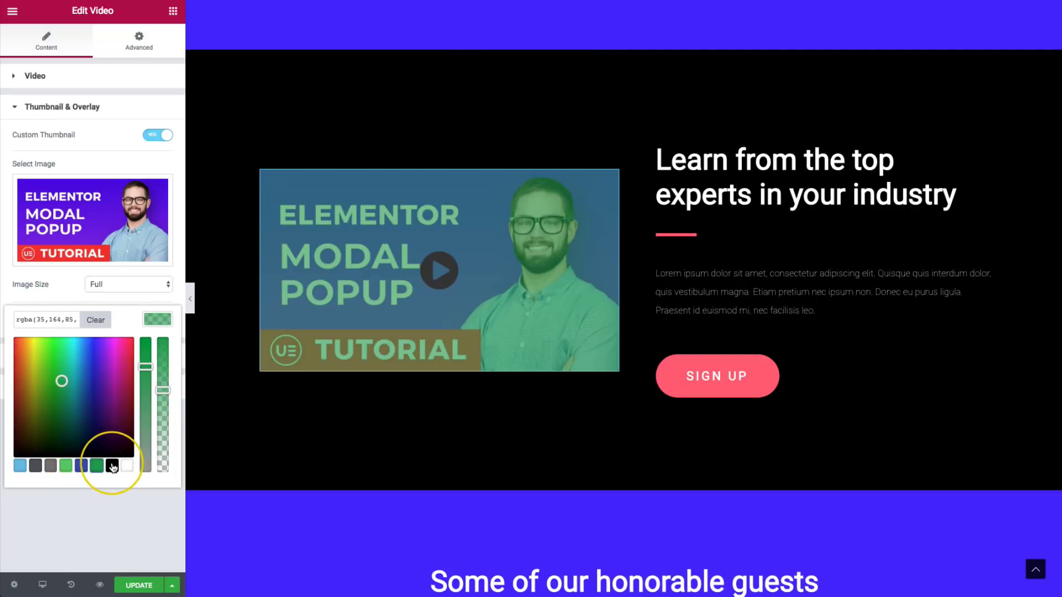
click(112, 467)
click(100, 386)
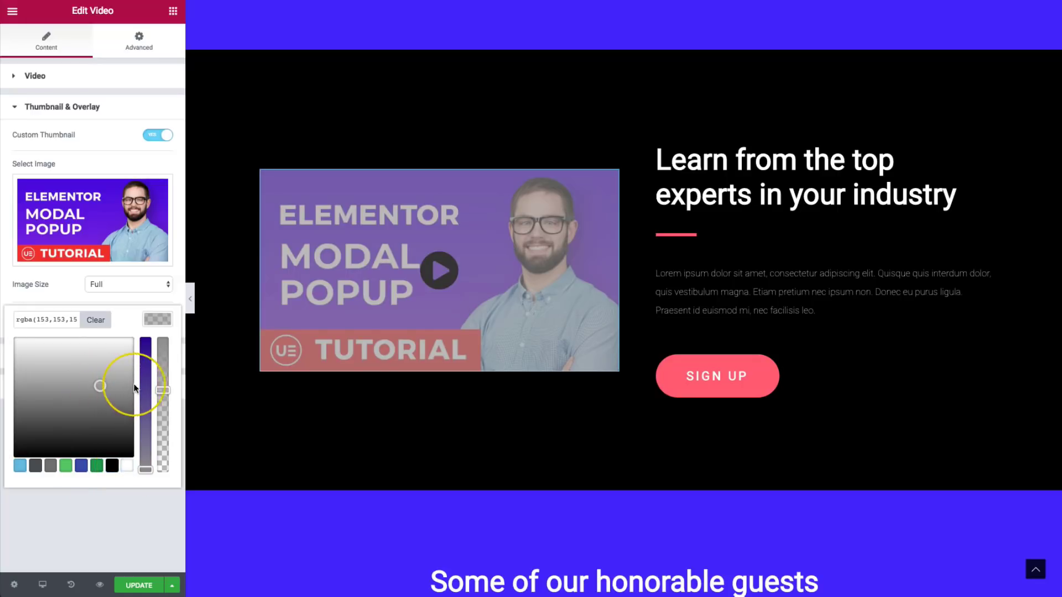
Set the thumbnail overlay to a semi-transparent pink-red (#ff003f)
drag(135, 389, 146, 332)
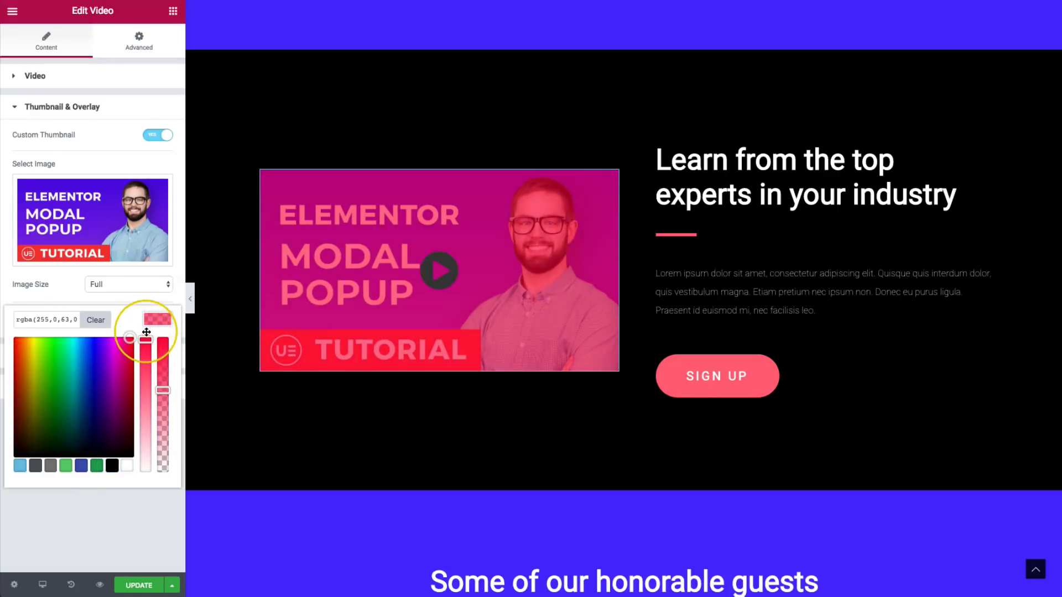
drag(164, 388, 166, 332)
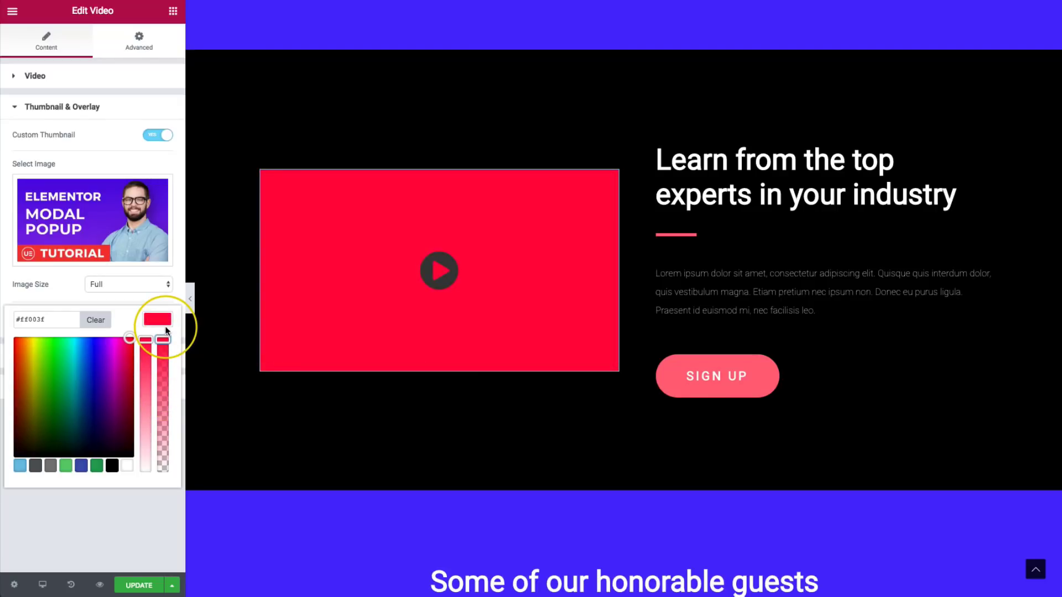
drag(165, 330, 156, 497)
Clear the thumbnail overlay and make the play button a plain triangle icon
click(132, 520)
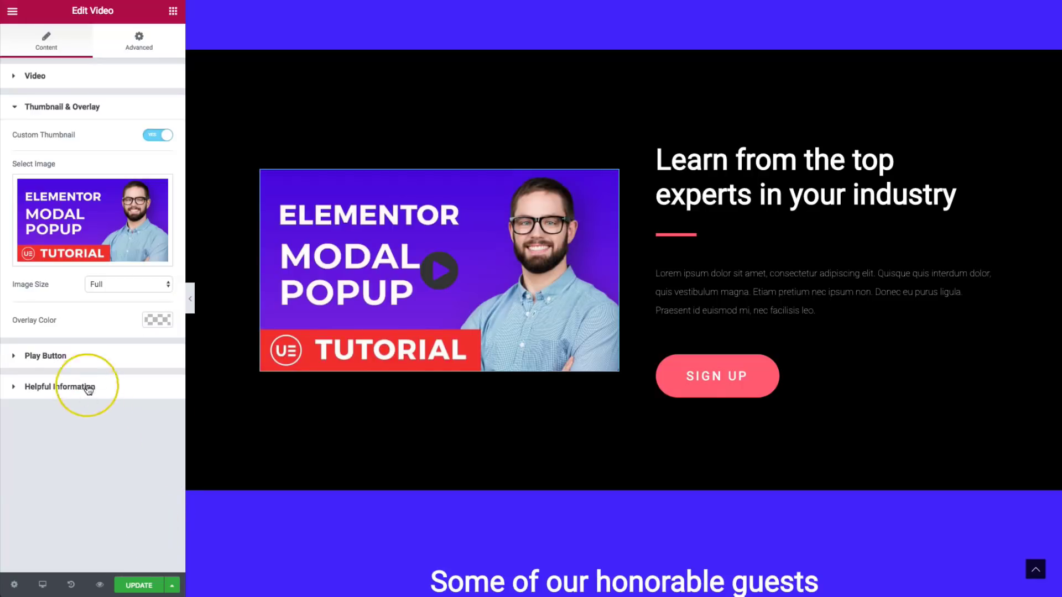
click(60, 356)
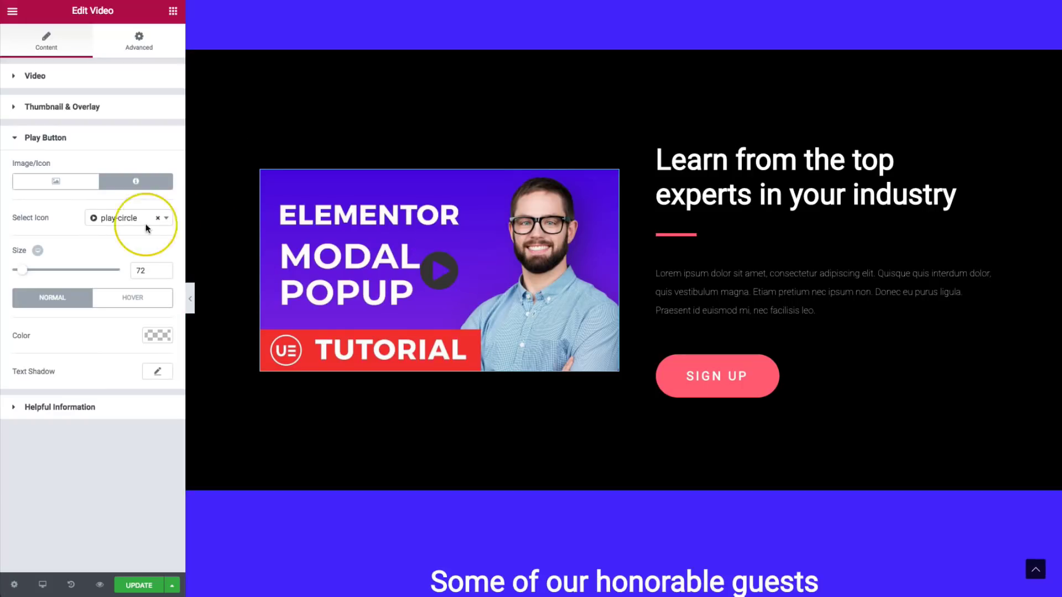
click(127, 219)
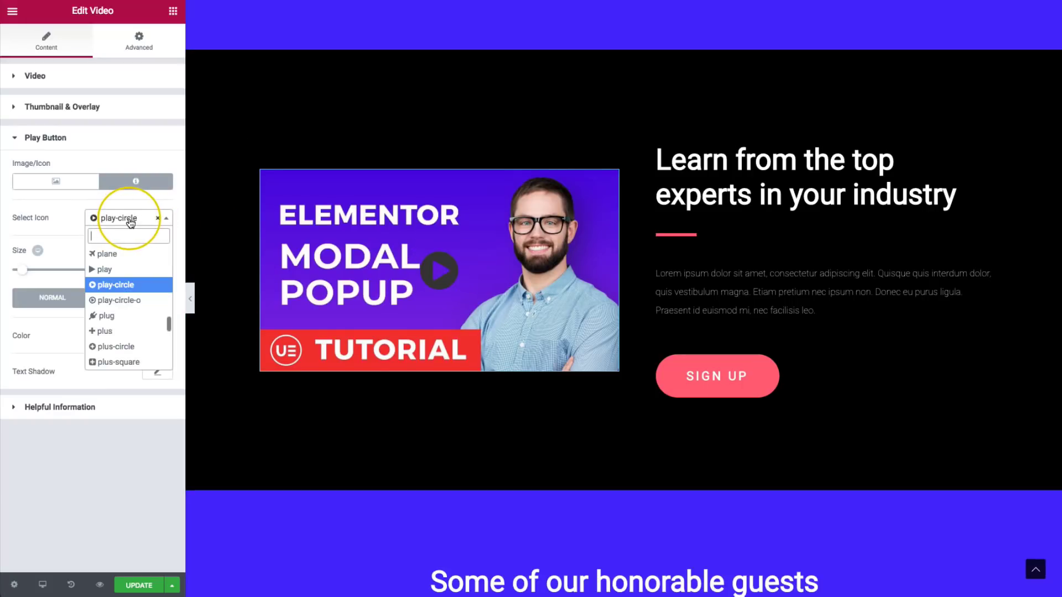
click(121, 270)
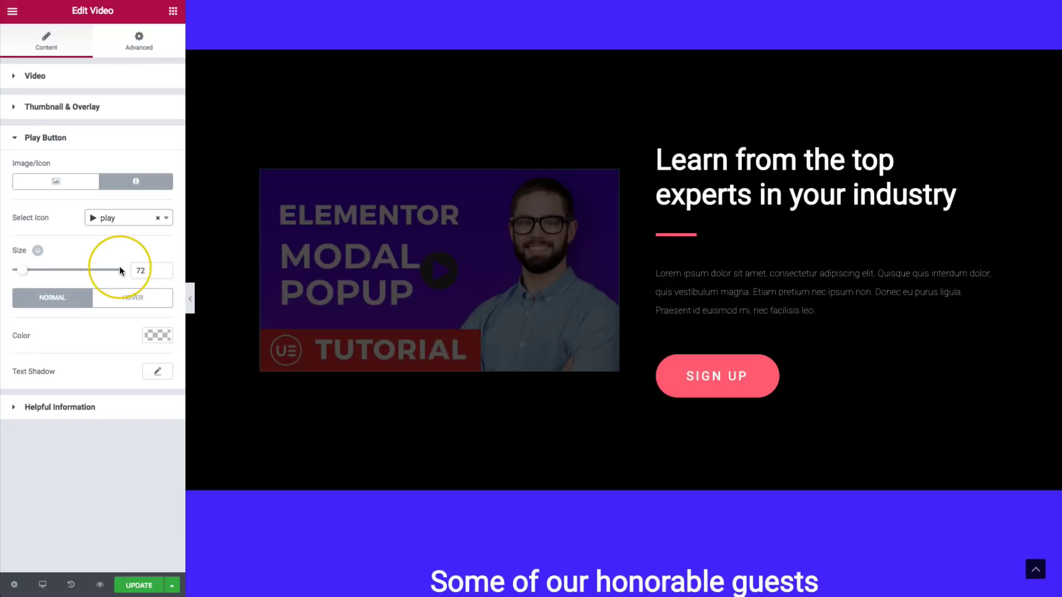
Try the play-circle-o, html5 and forumbee icons as the play button
click(118, 219)
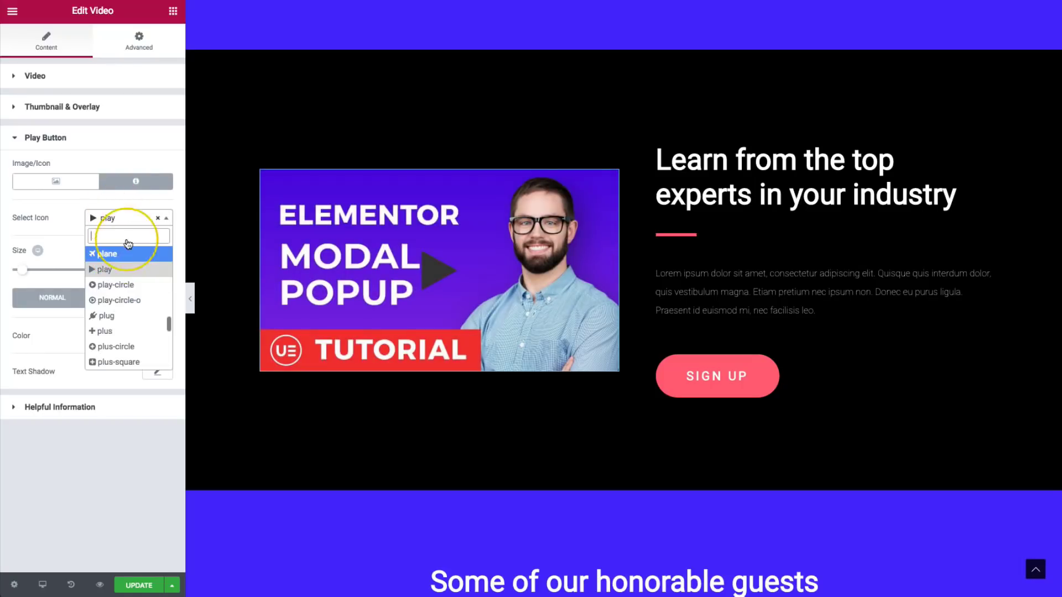
click(112, 301)
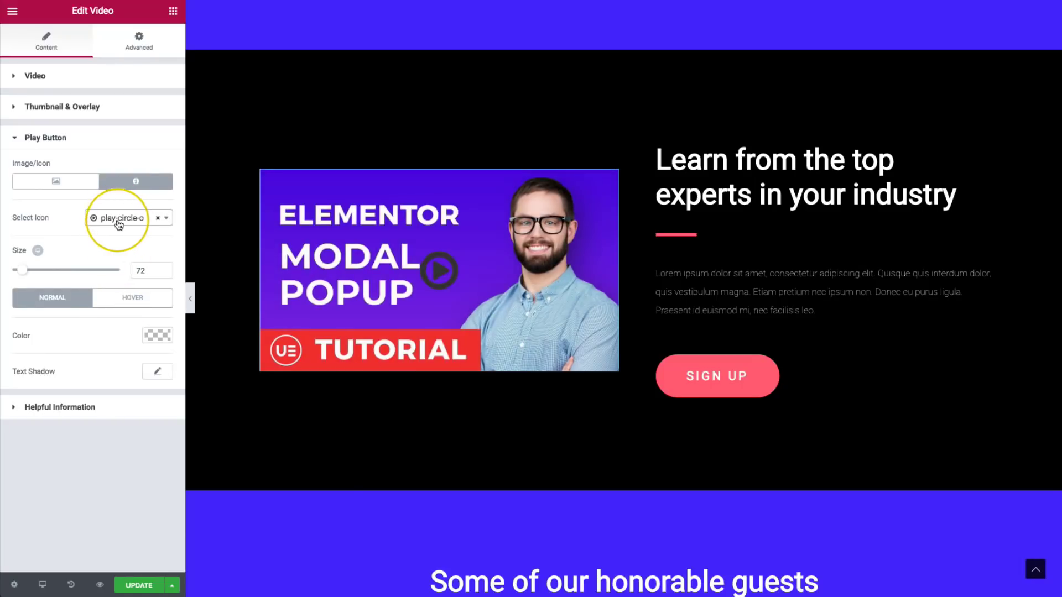
click(116, 219)
scroll(123, 300, up, 20)
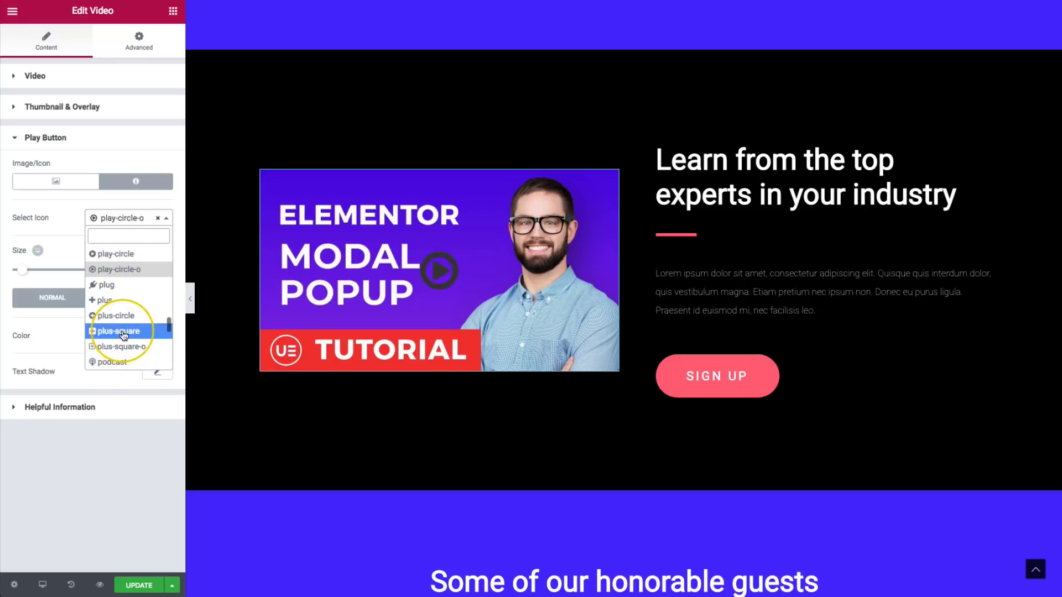
scroll(125, 336, up, 15)
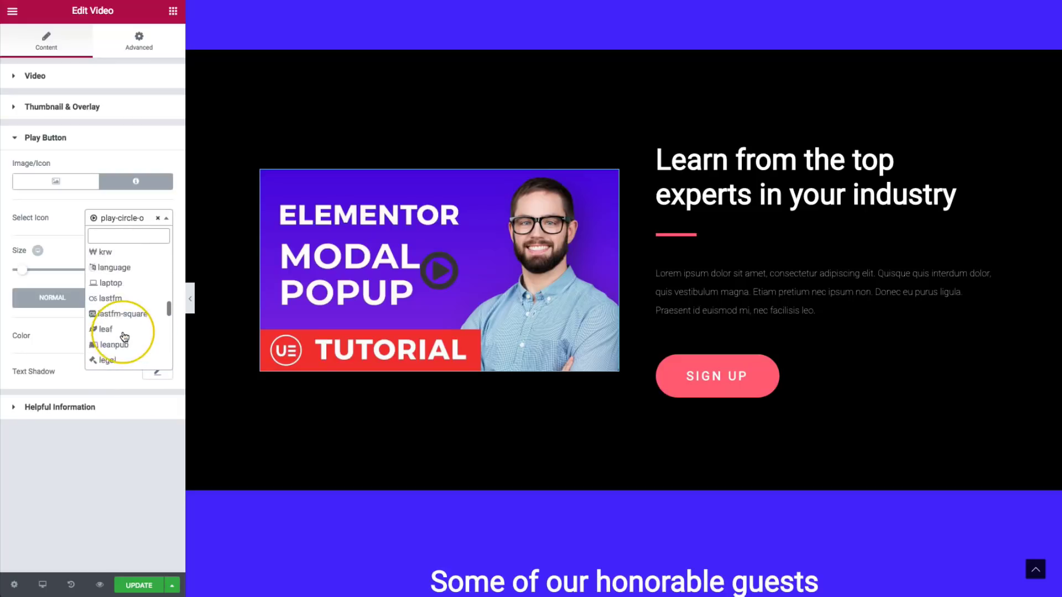
click(119, 315)
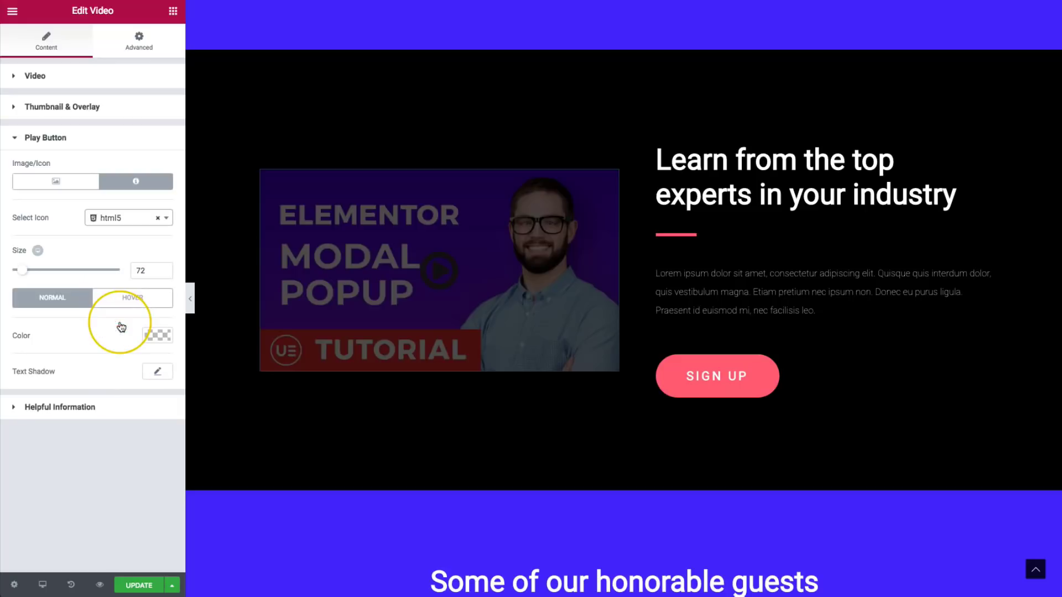
click(132, 218)
scroll(135, 313, up, 15)
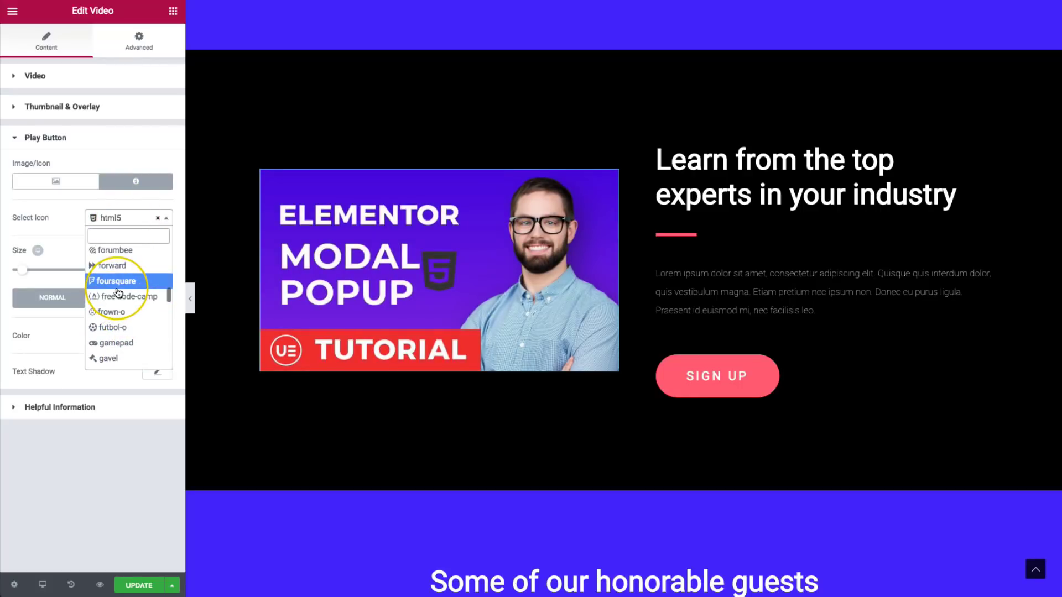
click(119, 250)
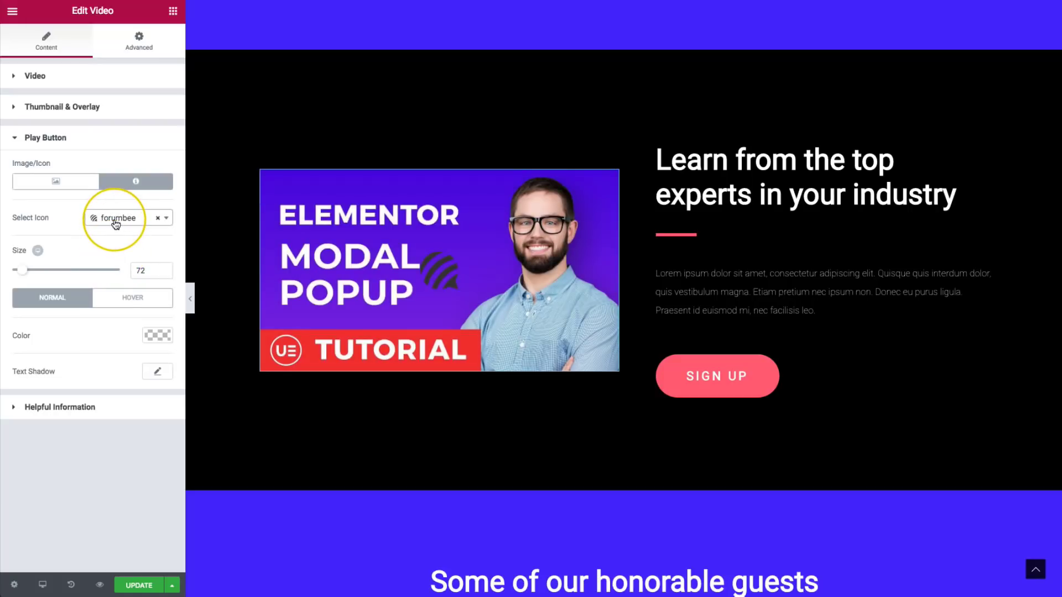
Search 'pla', choose the play-circle icon and enlarge it to size 96
click(115, 223)
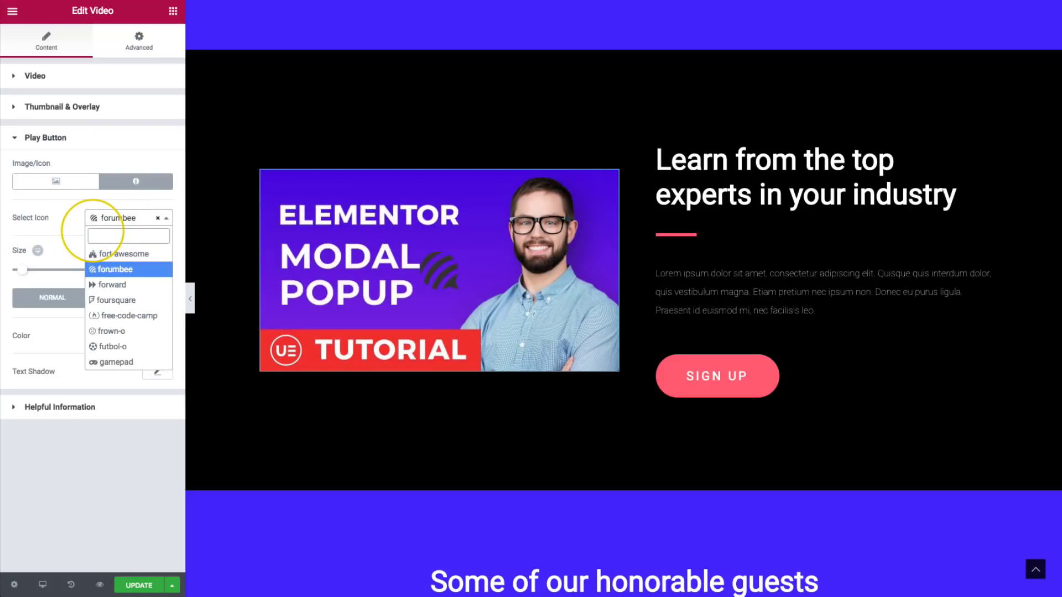
text(pla)
click(108, 316)
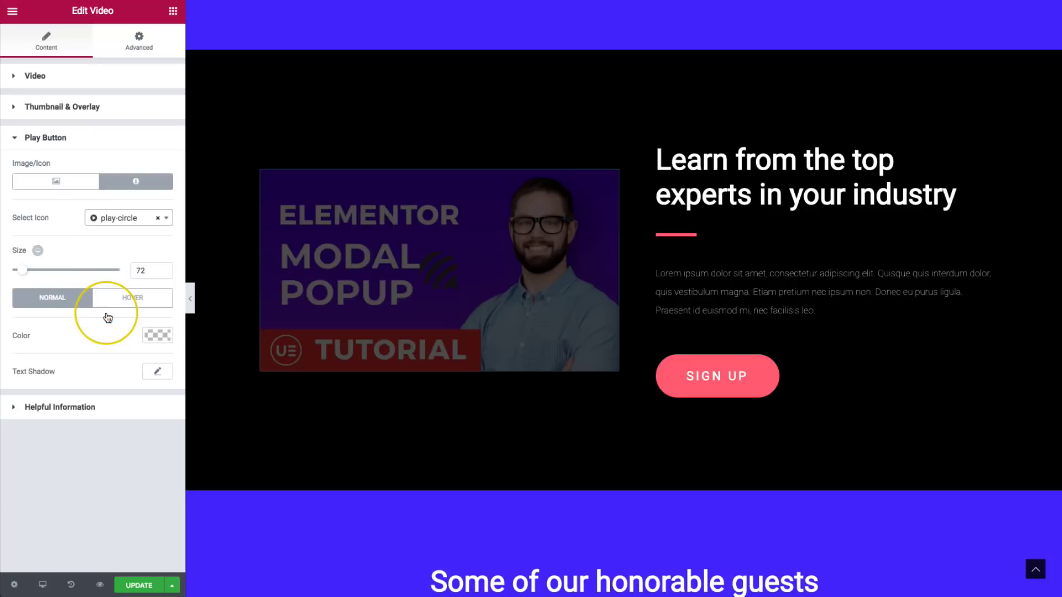
mouse_move(23, 275)
mouse_down()
mouse_move(45, 277)
mouse_move(26, 277)
mouse_up()
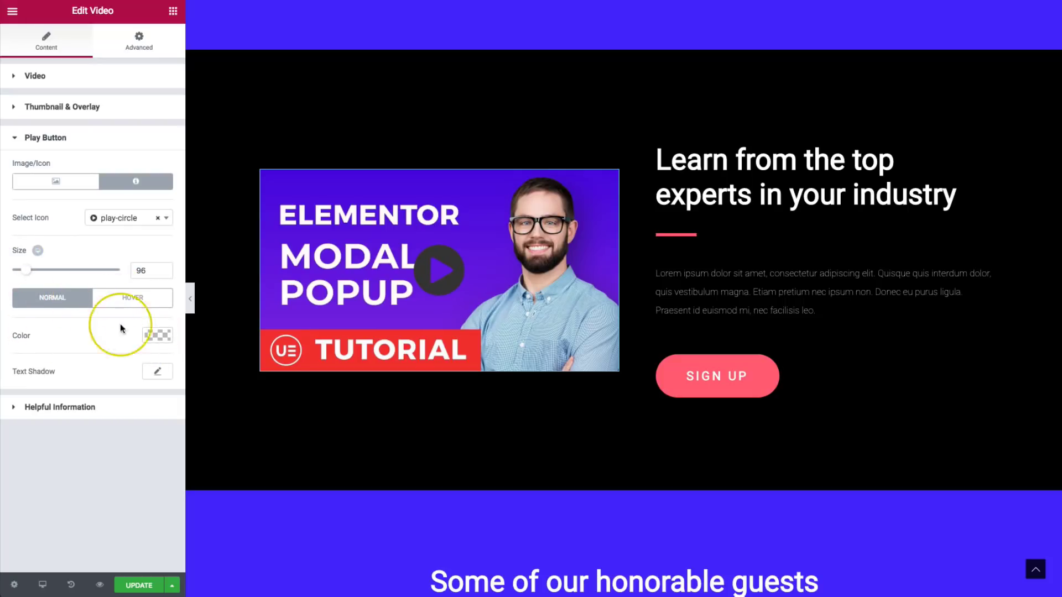
Make the play icon white and give it a text shadow with blur 31
click(151, 338)
click(127, 482)
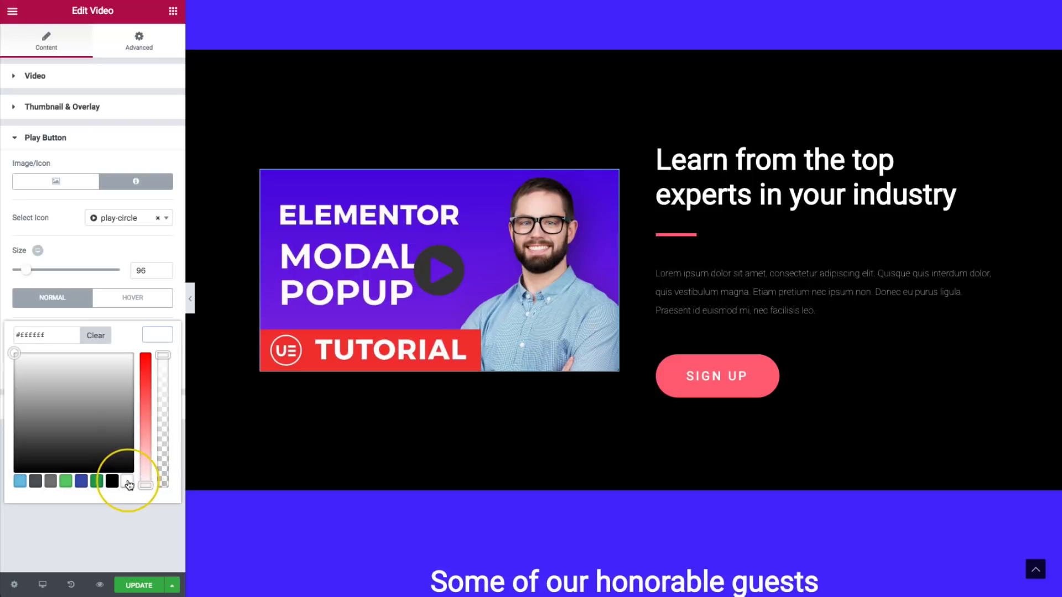
click(156, 336)
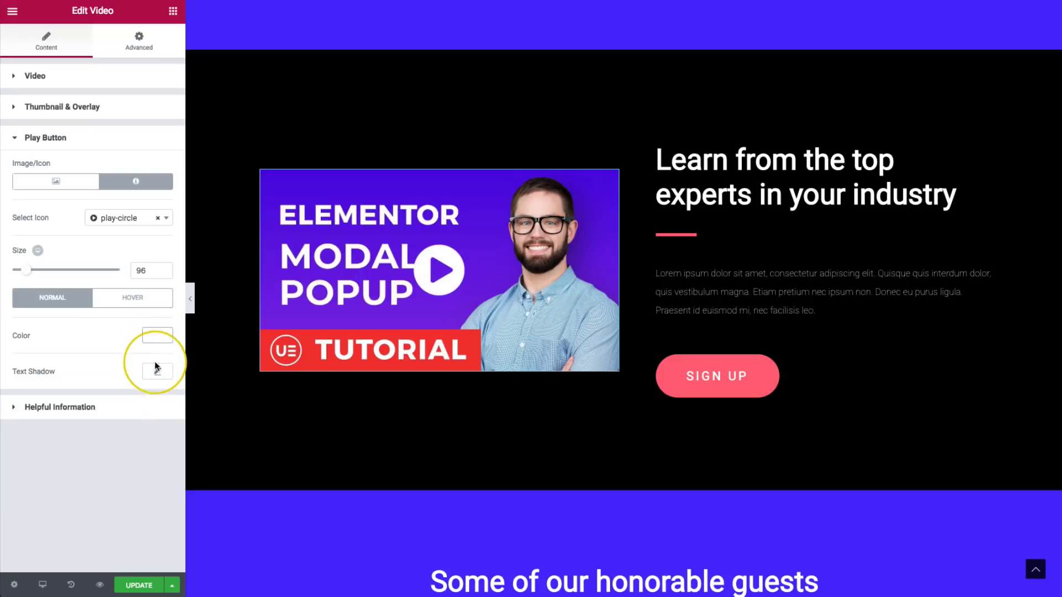
click(158, 372)
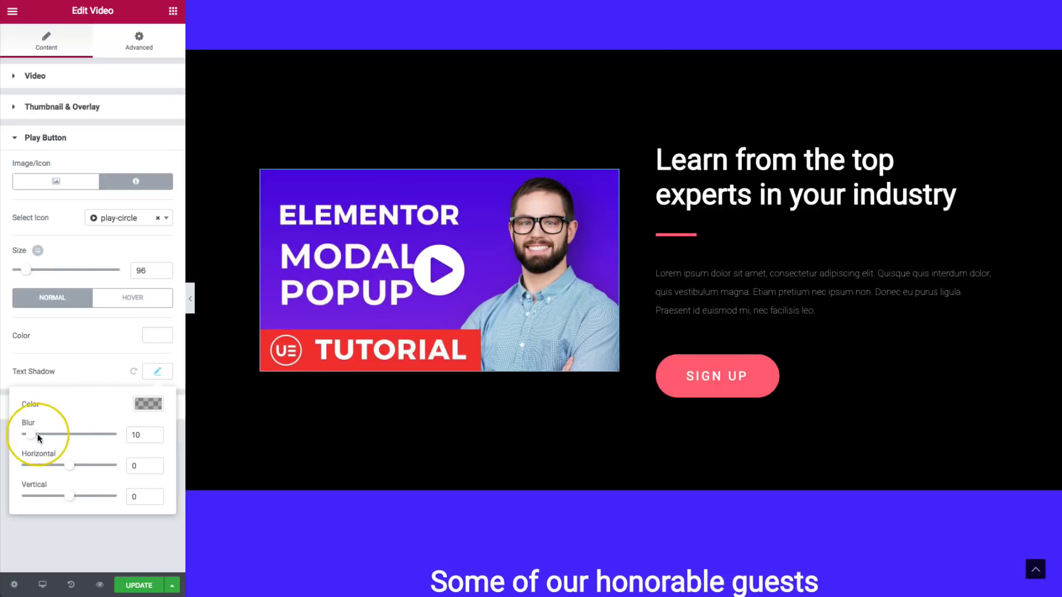
drag(31, 435, 51, 435)
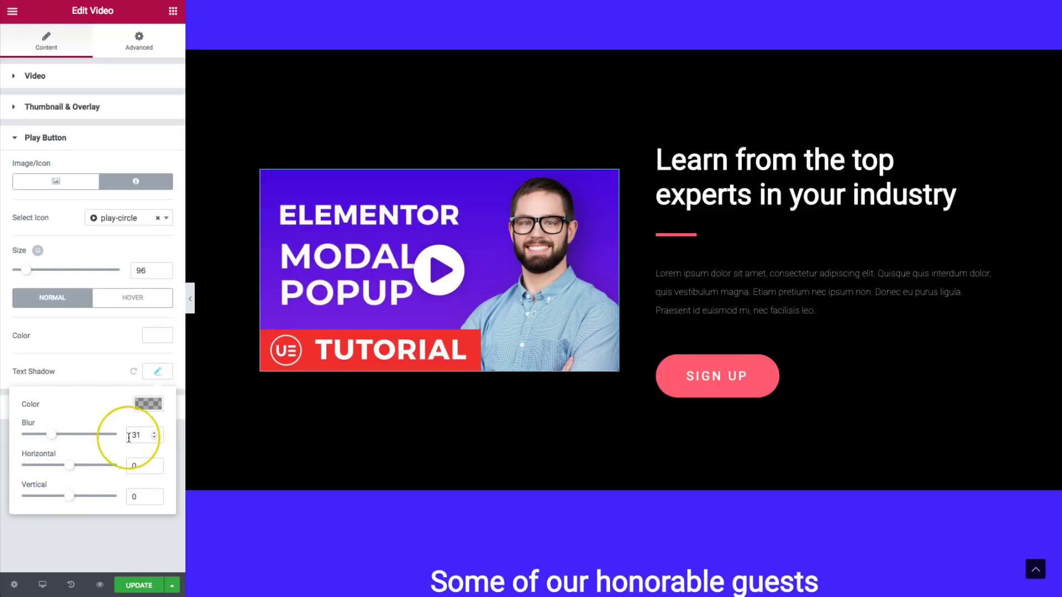
Make the icon's shadow semi-transparent black and switch the play button to an image
click(145, 405)
drag(154, 522, 157, 424)
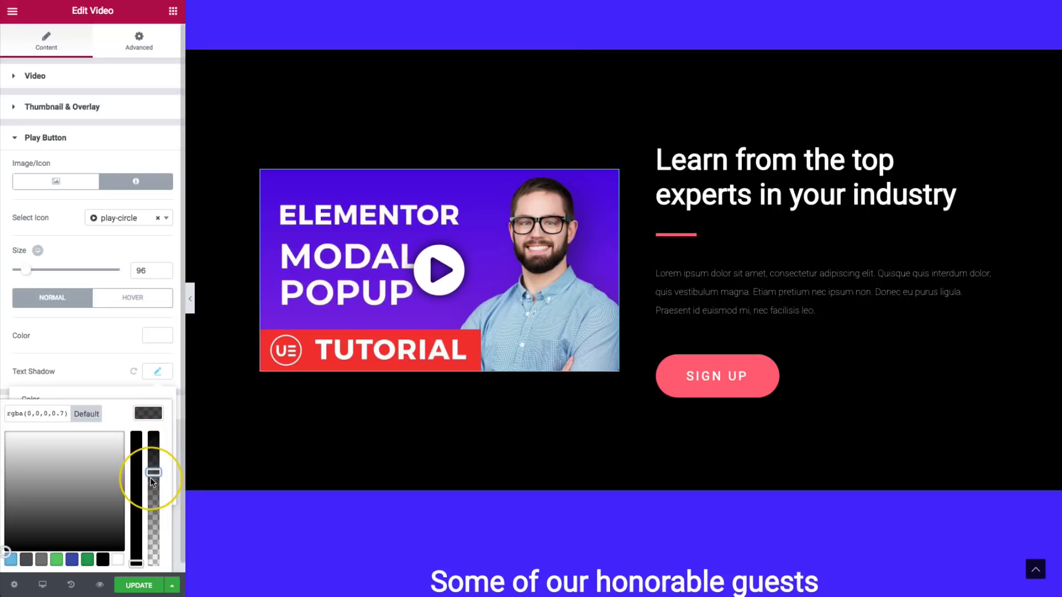
drag(152, 476, 153, 512)
click(155, 374)
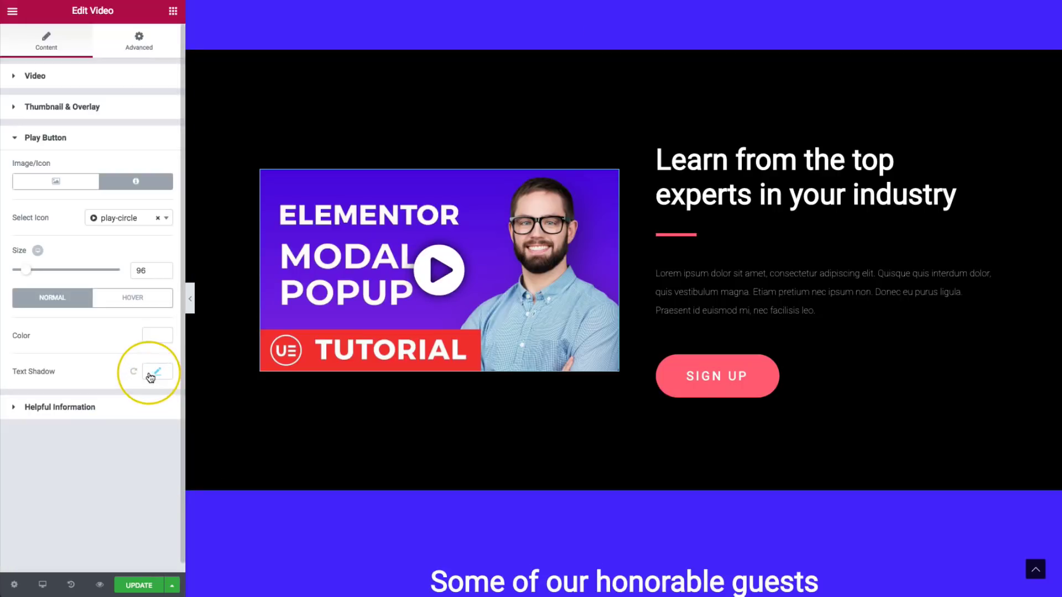
click(56, 182)
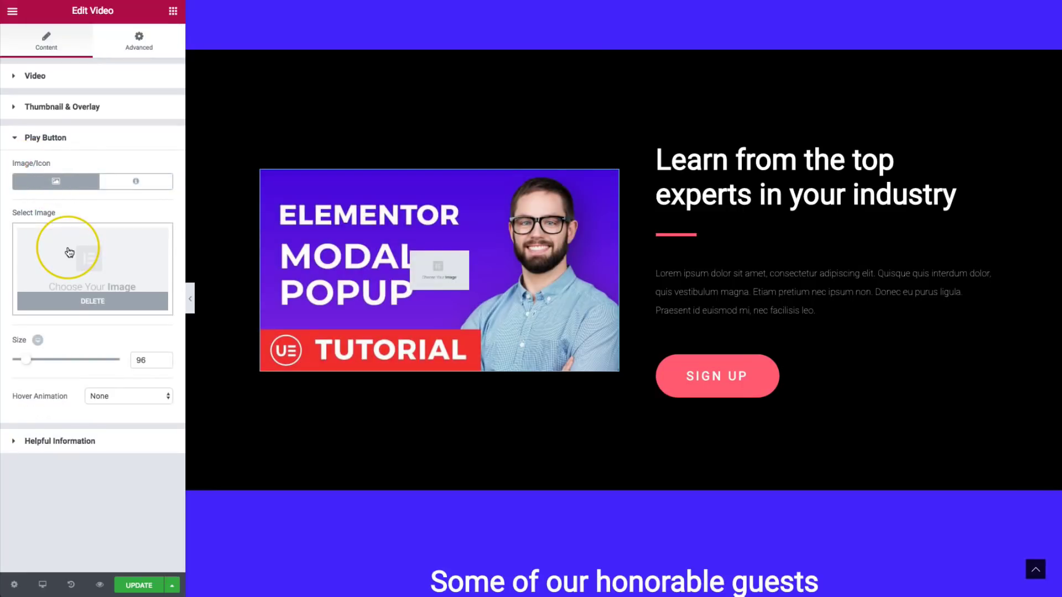
Upload playicon 2.png as the play button image and set its size to 88
click(123, 258)
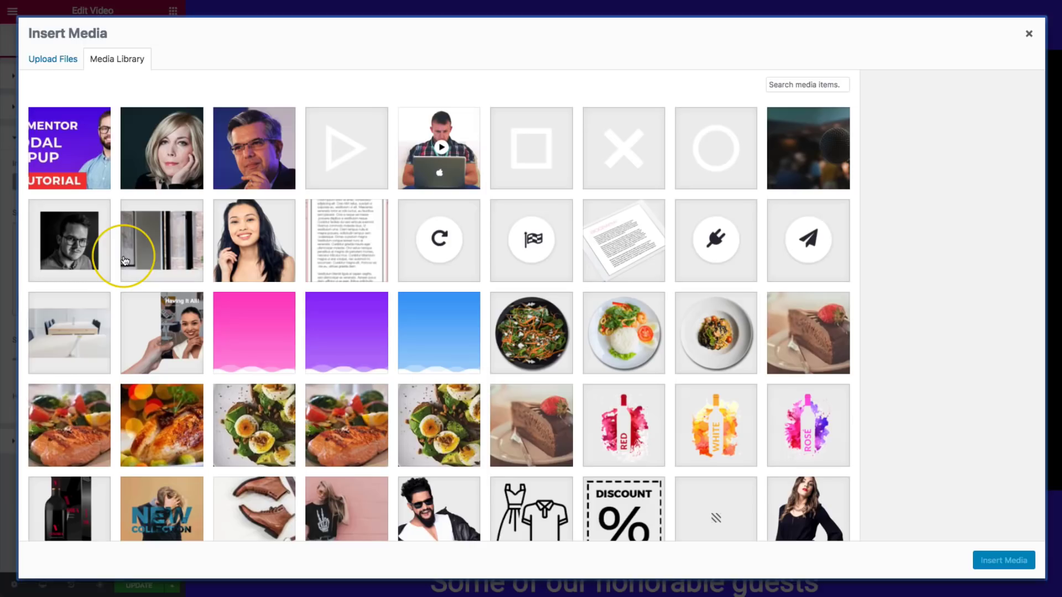
drag(1053, 67, 930, 118)
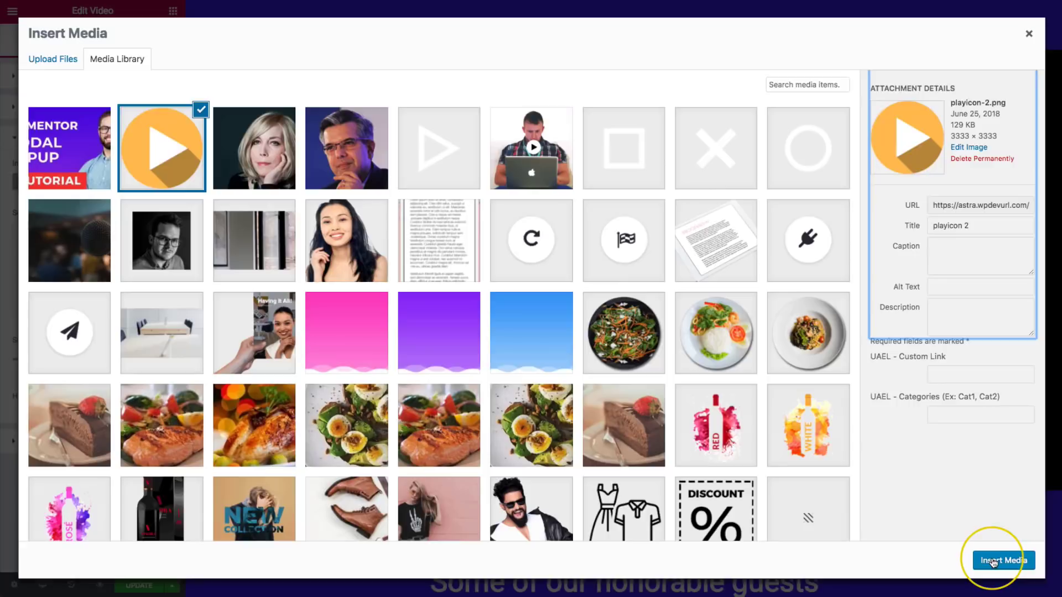
click(993, 563)
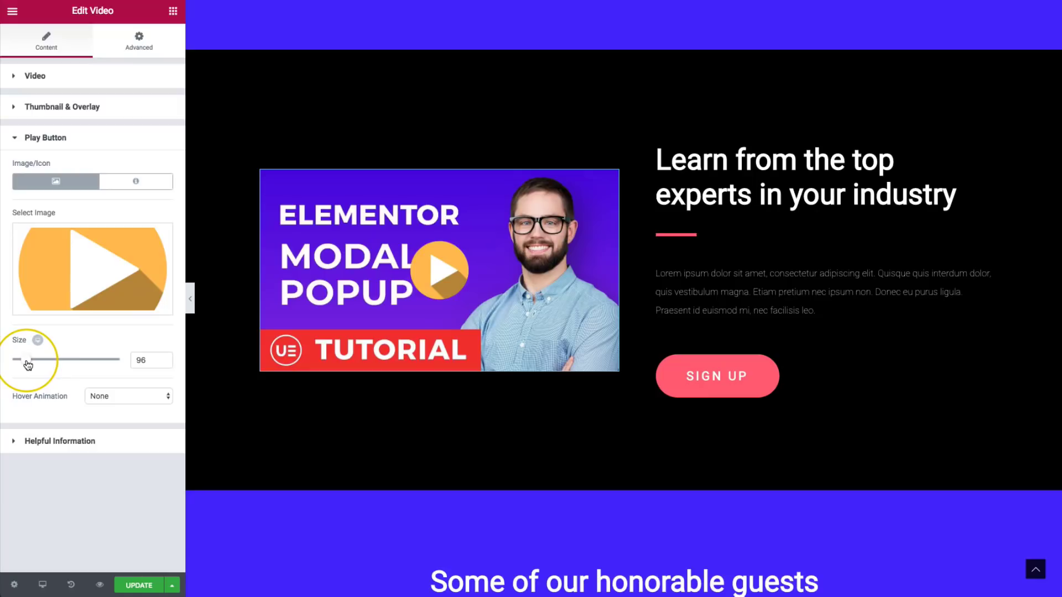
mouse_move(28, 364)
mouse_down()
mouse_move(48, 365)
mouse_move(27, 366)
mouse_up()
Try Float, Sink and Wobble Vertical hover animations, then set hover animation to None
click(118, 398)
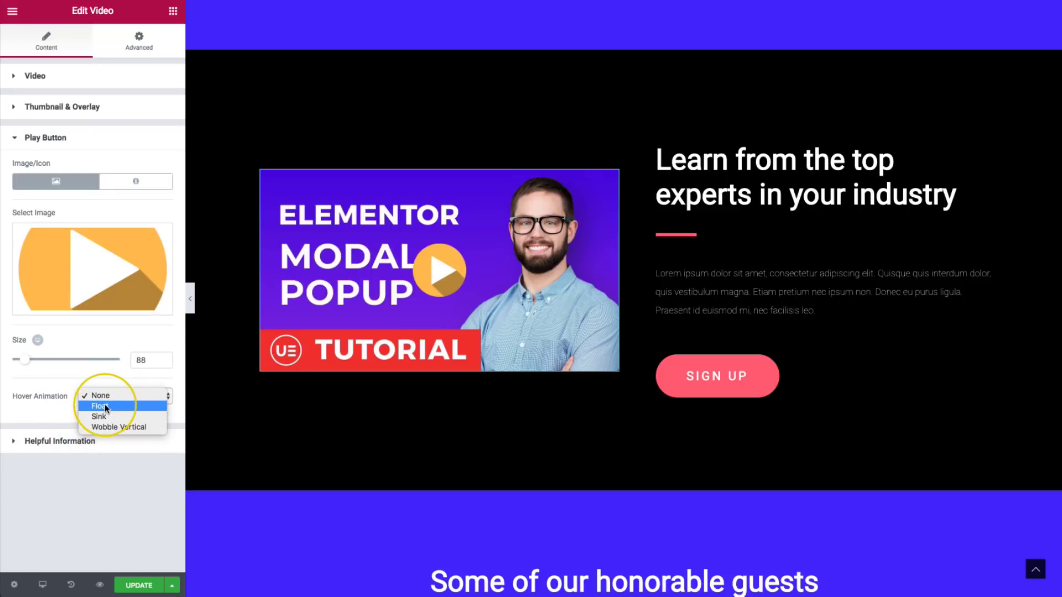
click(105, 406)
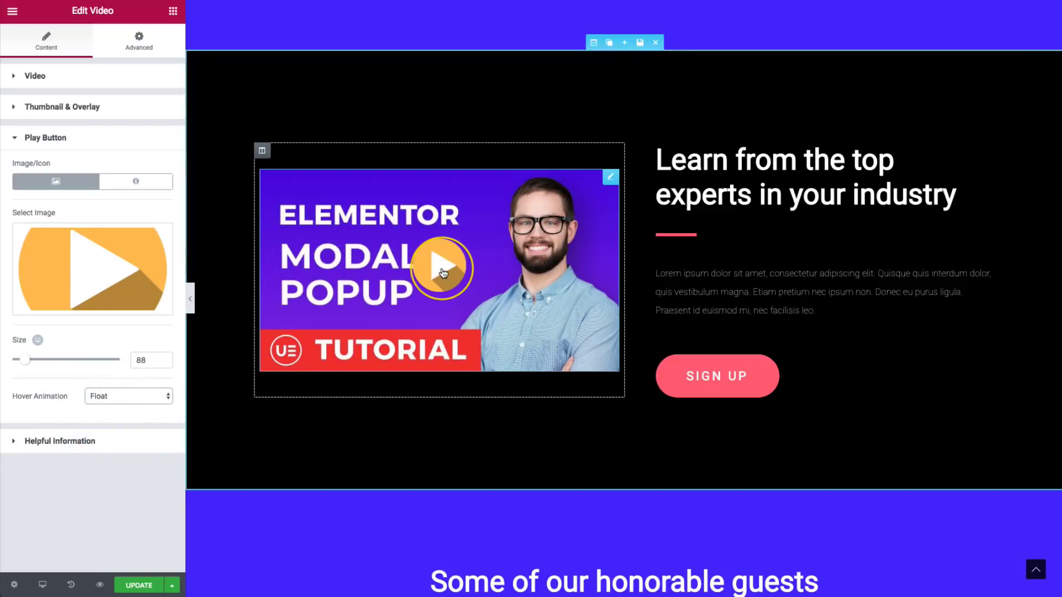
click(122, 396)
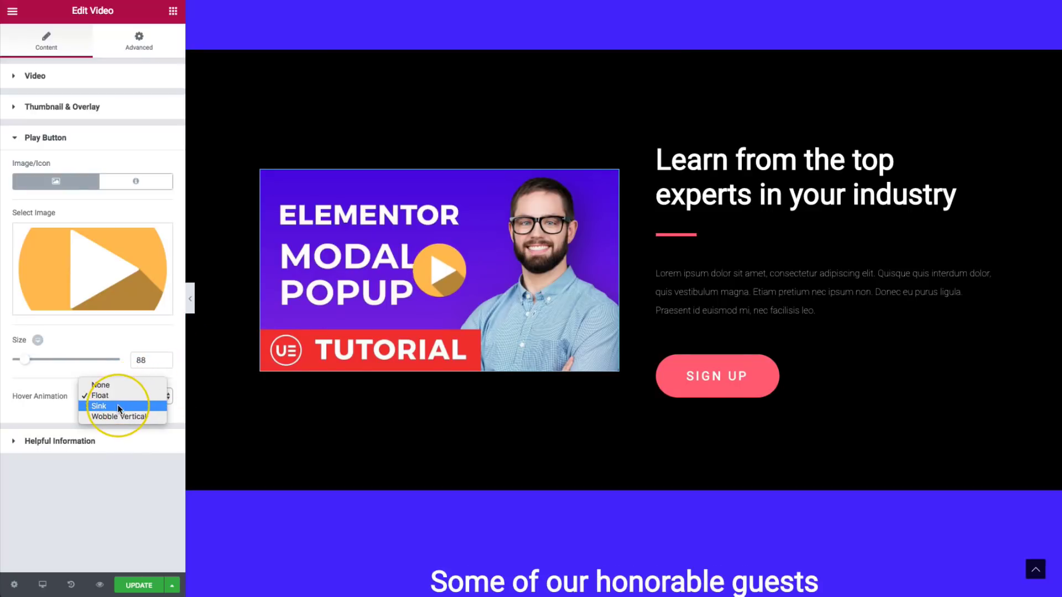
click(118, 404)
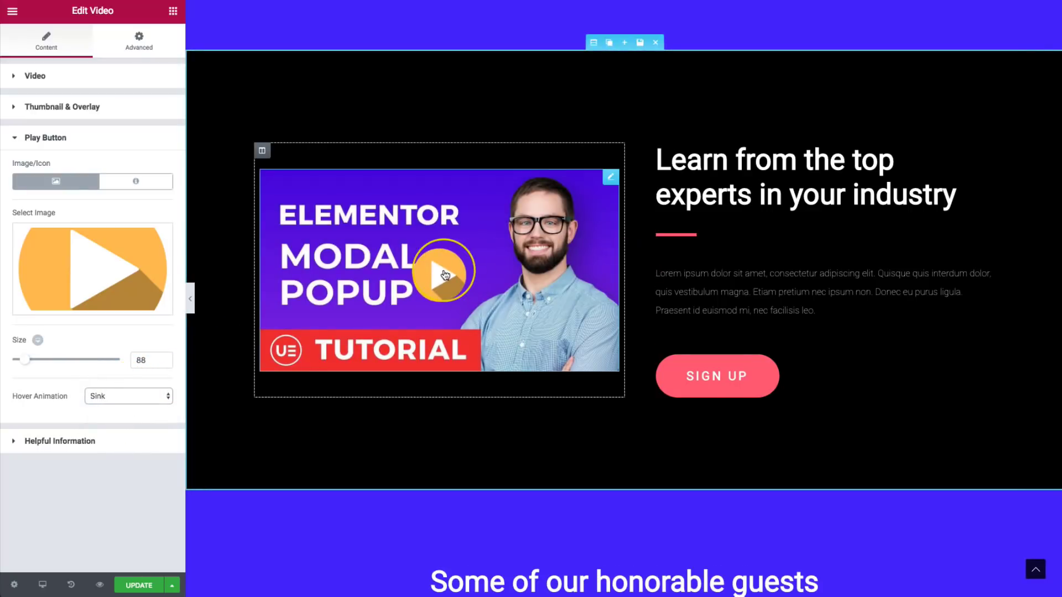
key(Down)
click(152, 397)
click(124, 407)
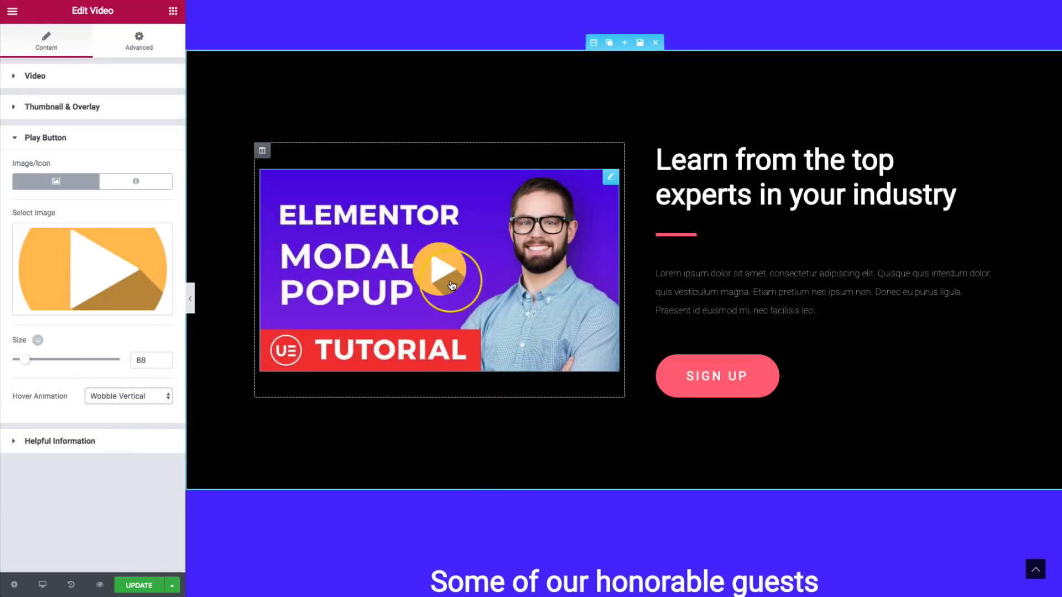
click(125, 396)
click(110, 366)
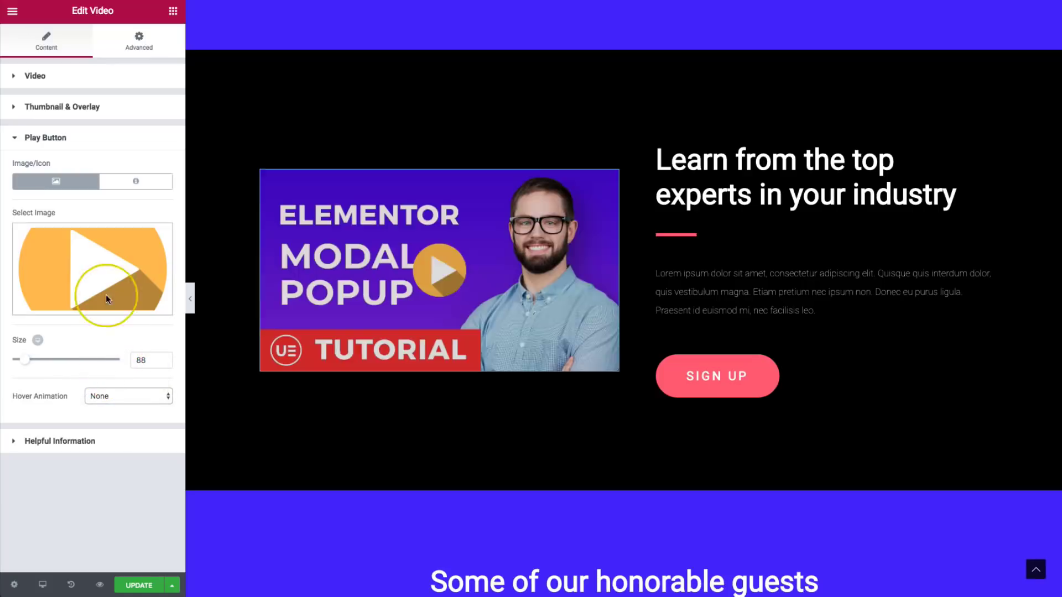
Replace the play image with the black outlined playicon-1.png, keeping Image as the button type
click(94, 270)
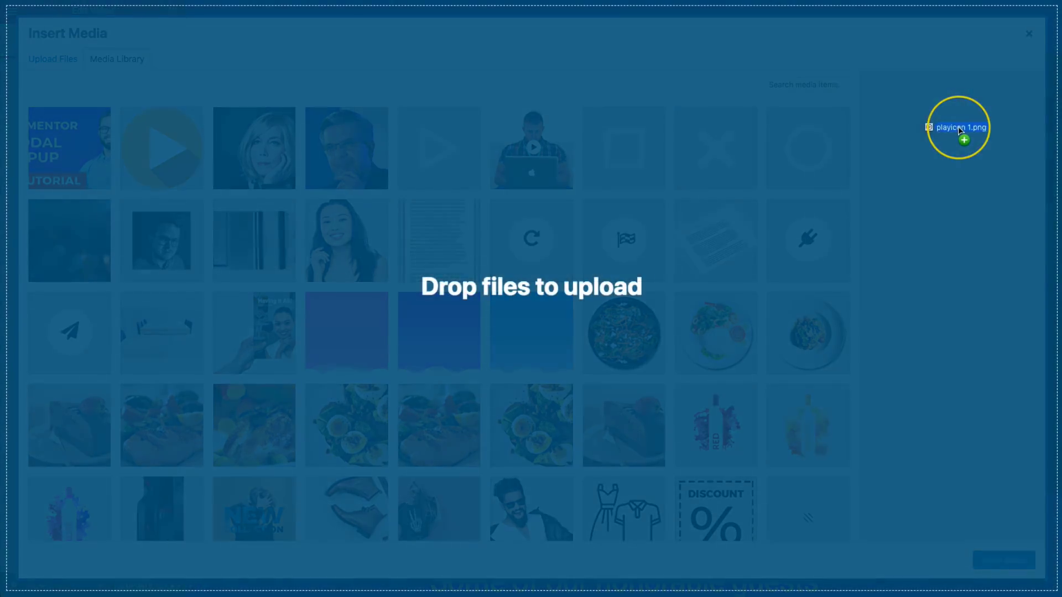
drag(948, 123, 954, 166)
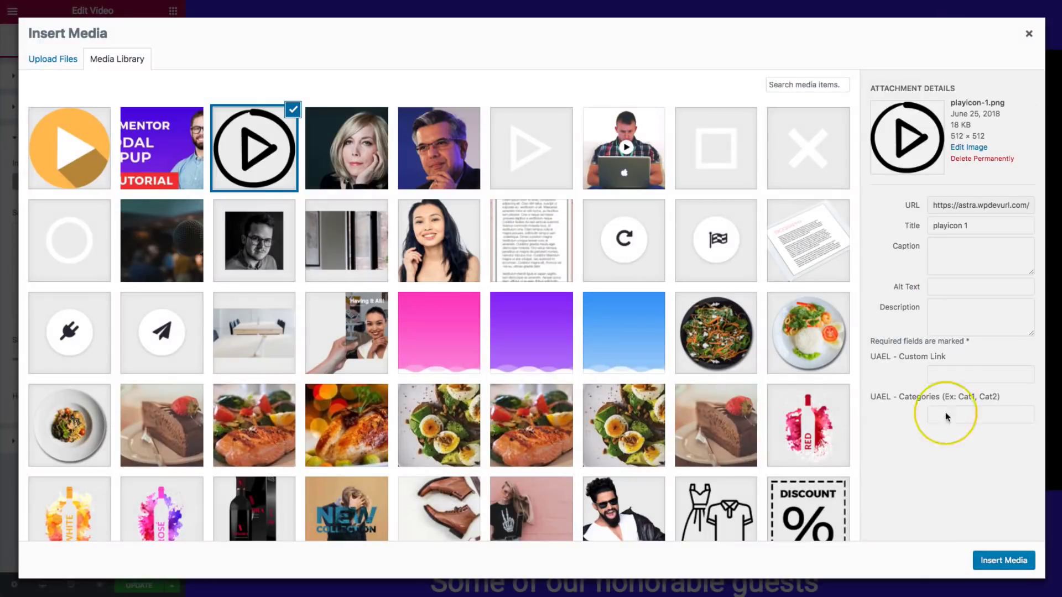
click(1004, 560)
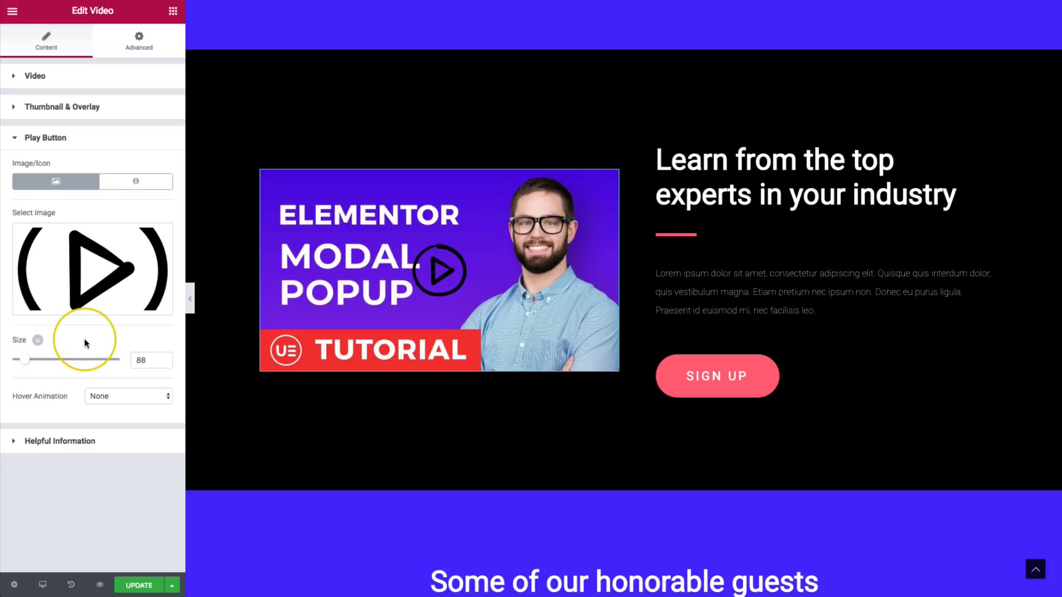
click(127, 181)
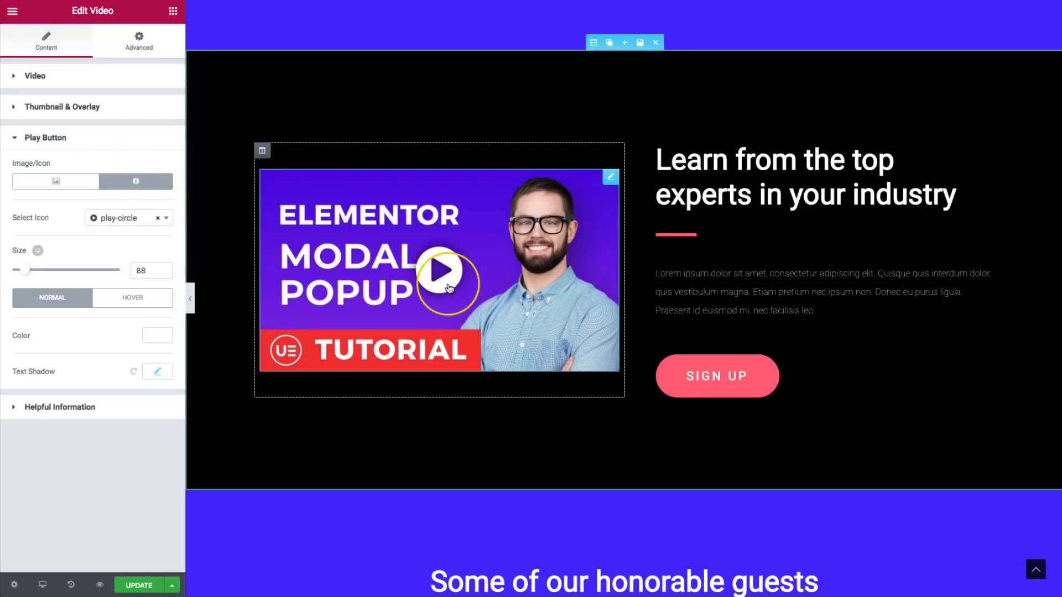
click(61, 181)
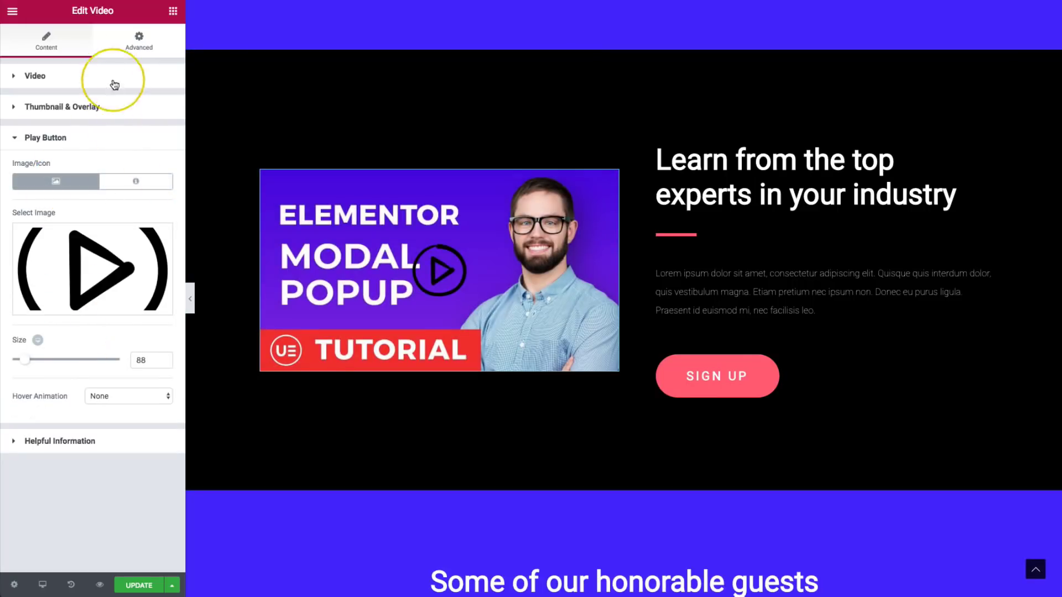
Set the video widget's border type to Solid under Advanced > Border
click(72, 139)
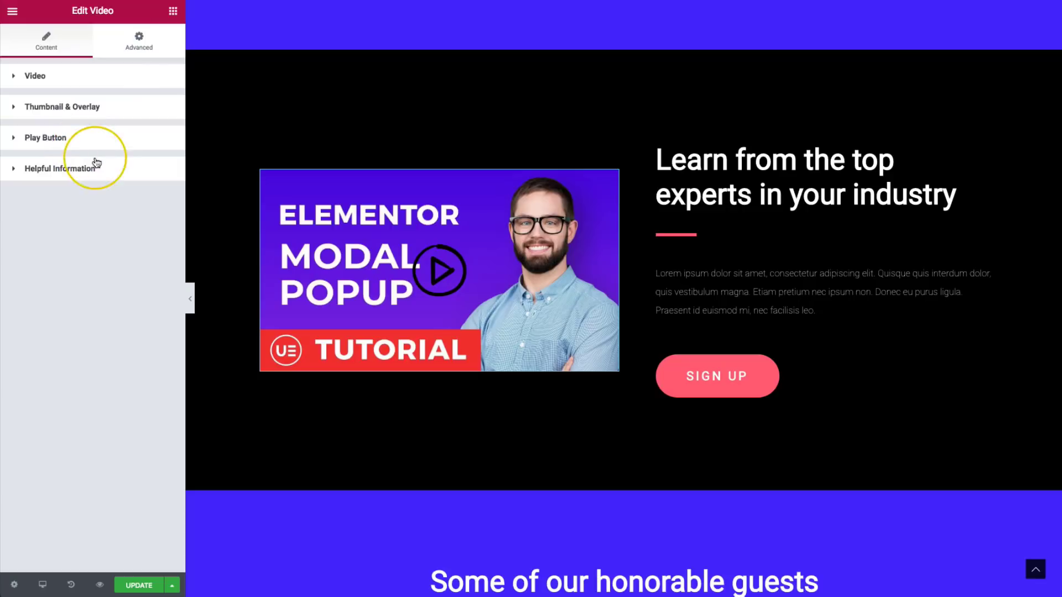
click(139, 46)
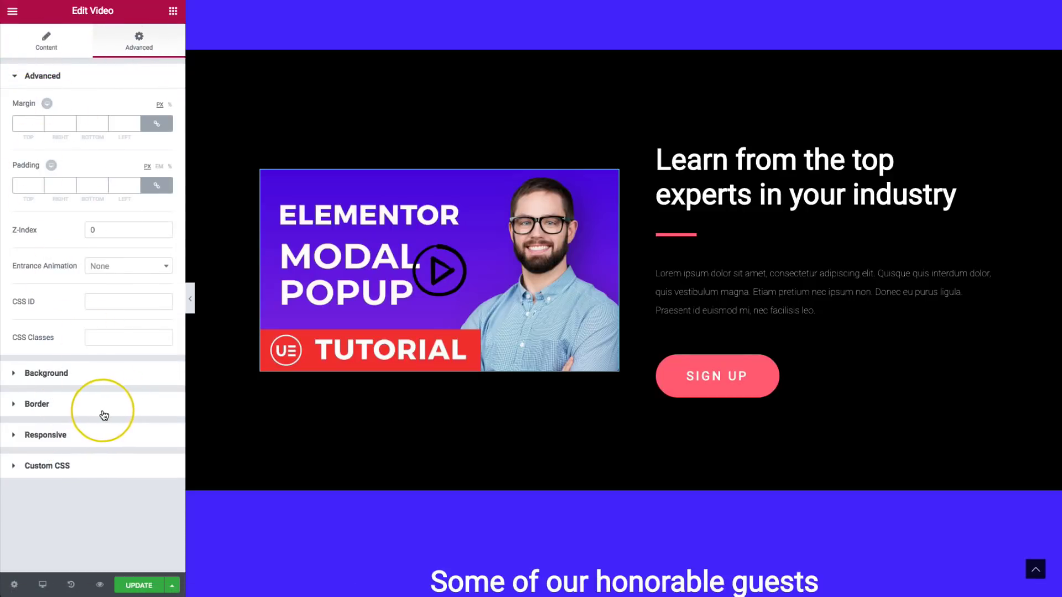
click(70, 405)
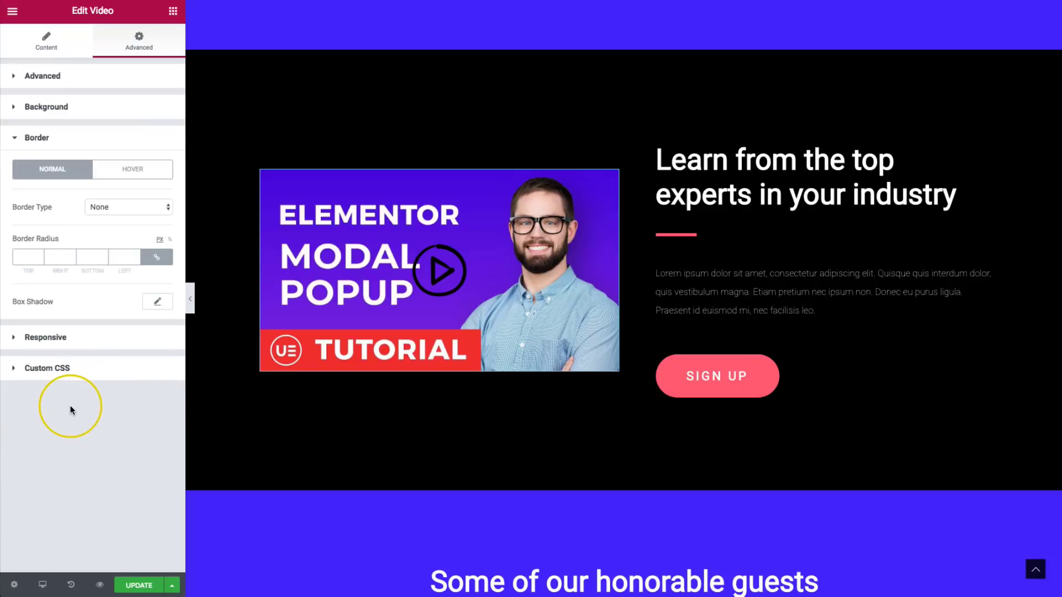
click(108, 207)
click(108, 217)
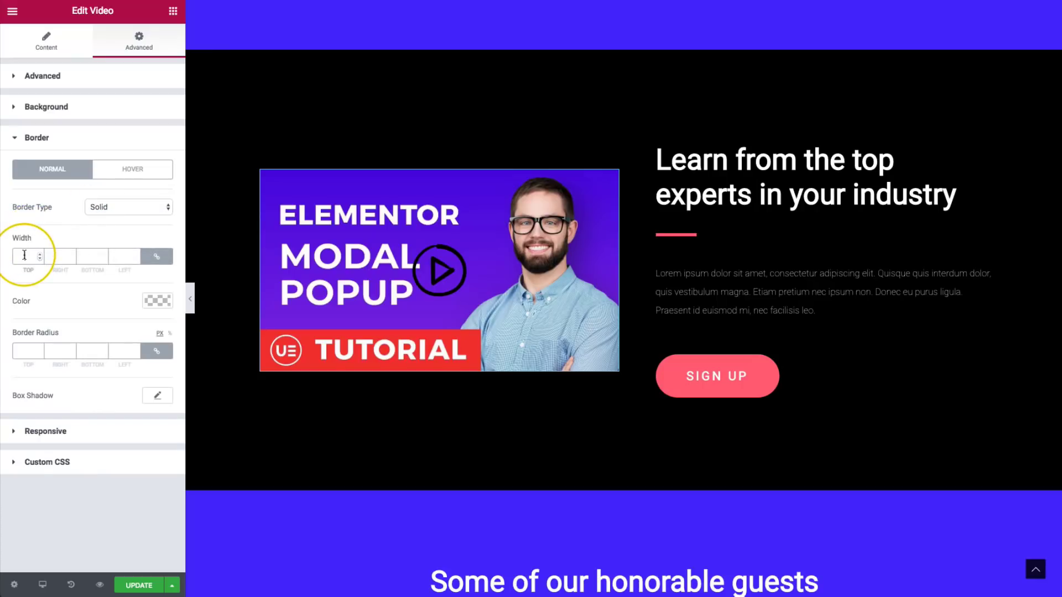
Enter border width 5 and choose the white border colour swatch
click(24, 256)
text(5)
click(157, 301)
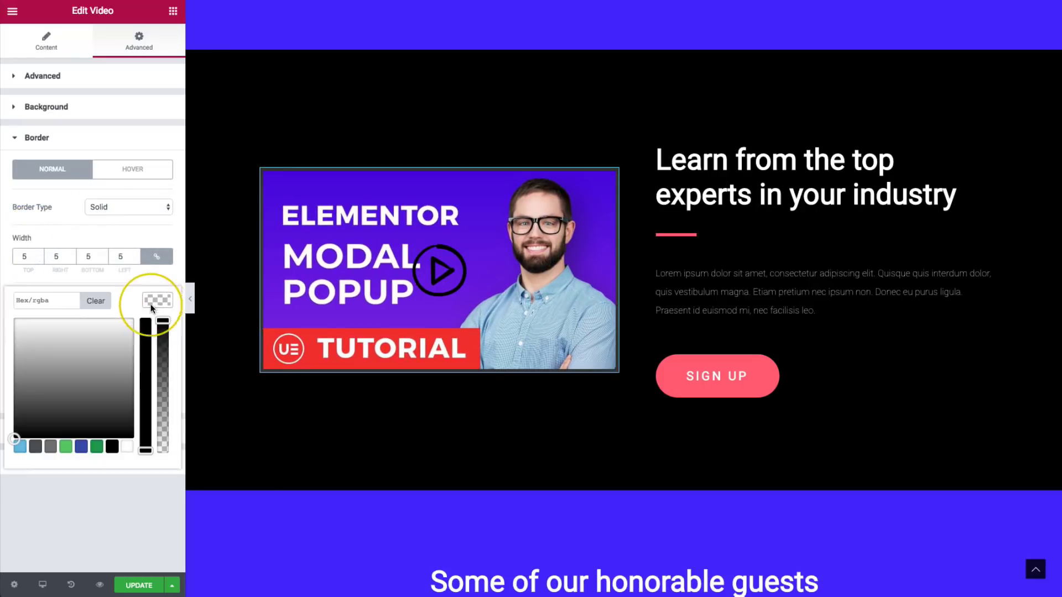
click(126, 446)
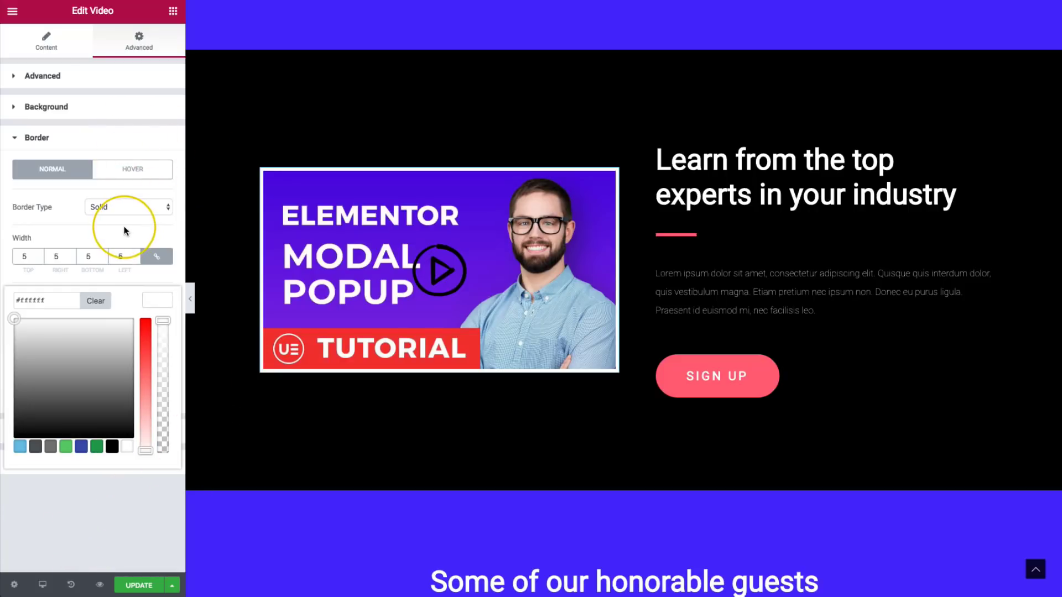
drag(28, 256, 10, 258)
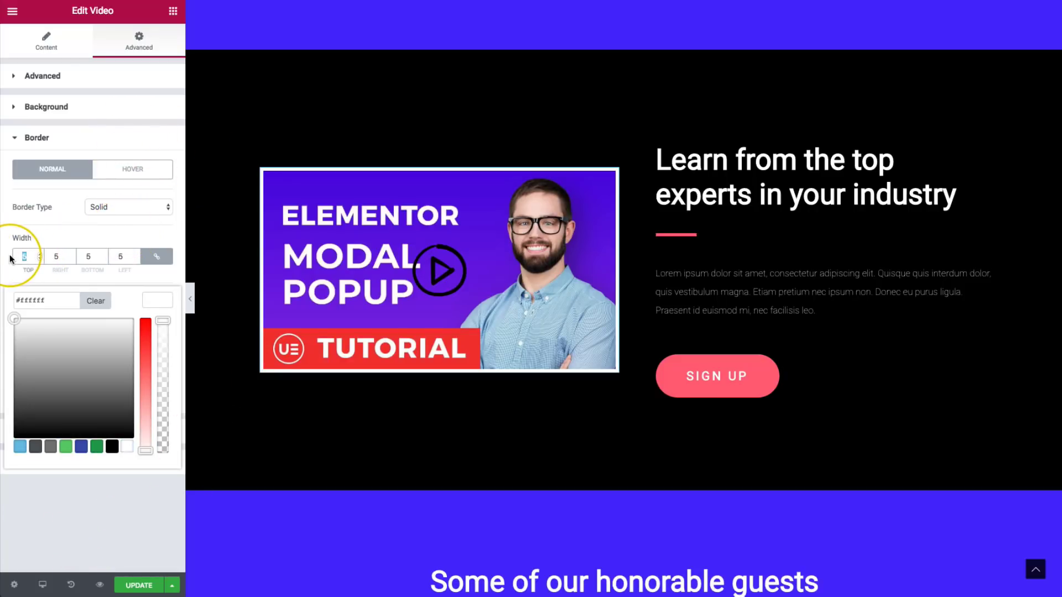
Change the border width to 8 and play the YouTube video in the preview
text(8)
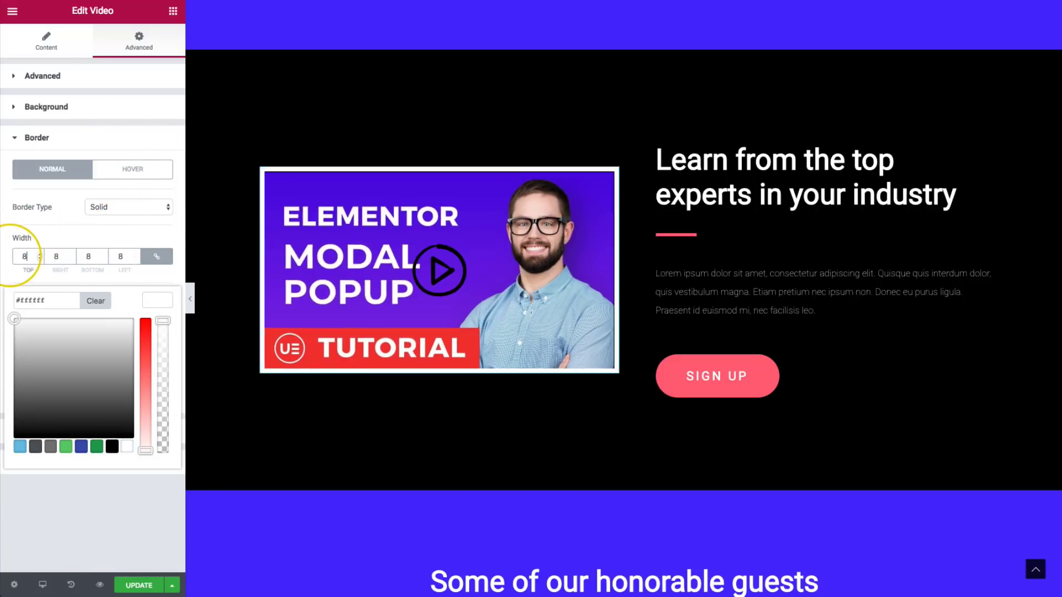
click(722, 180)
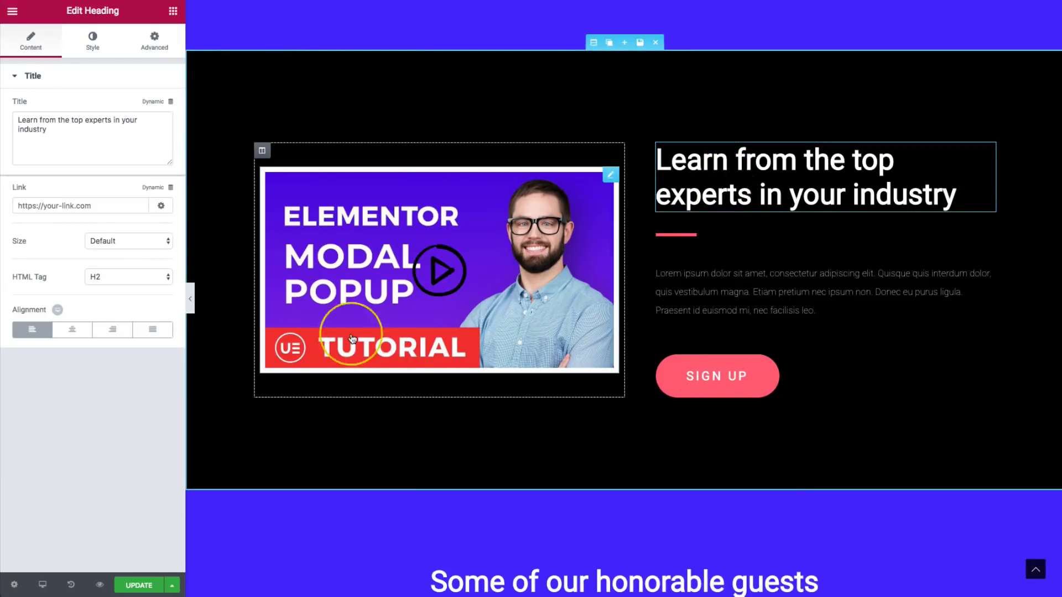
click(440, 269)
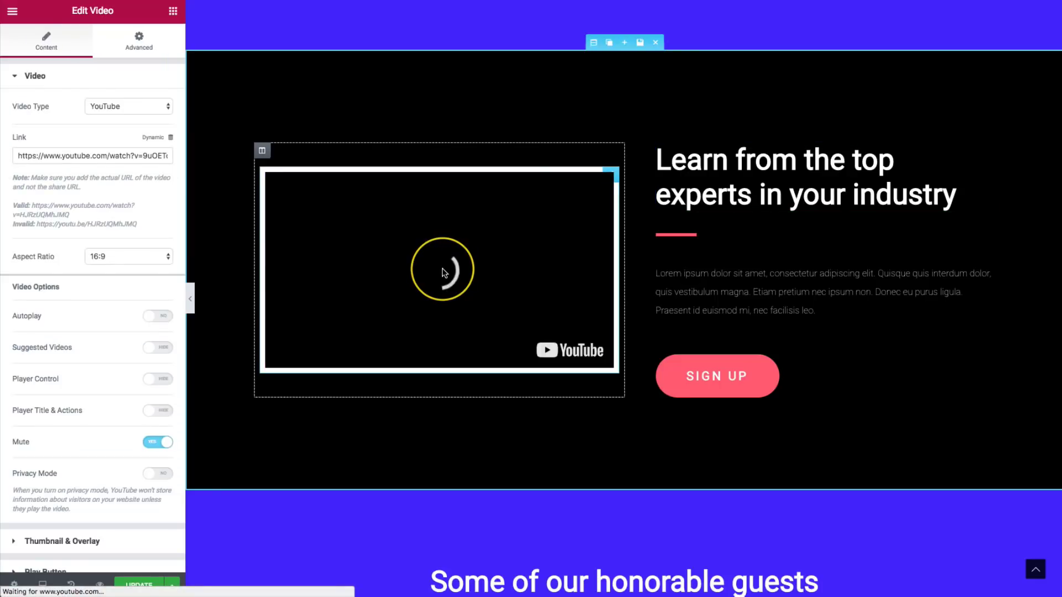